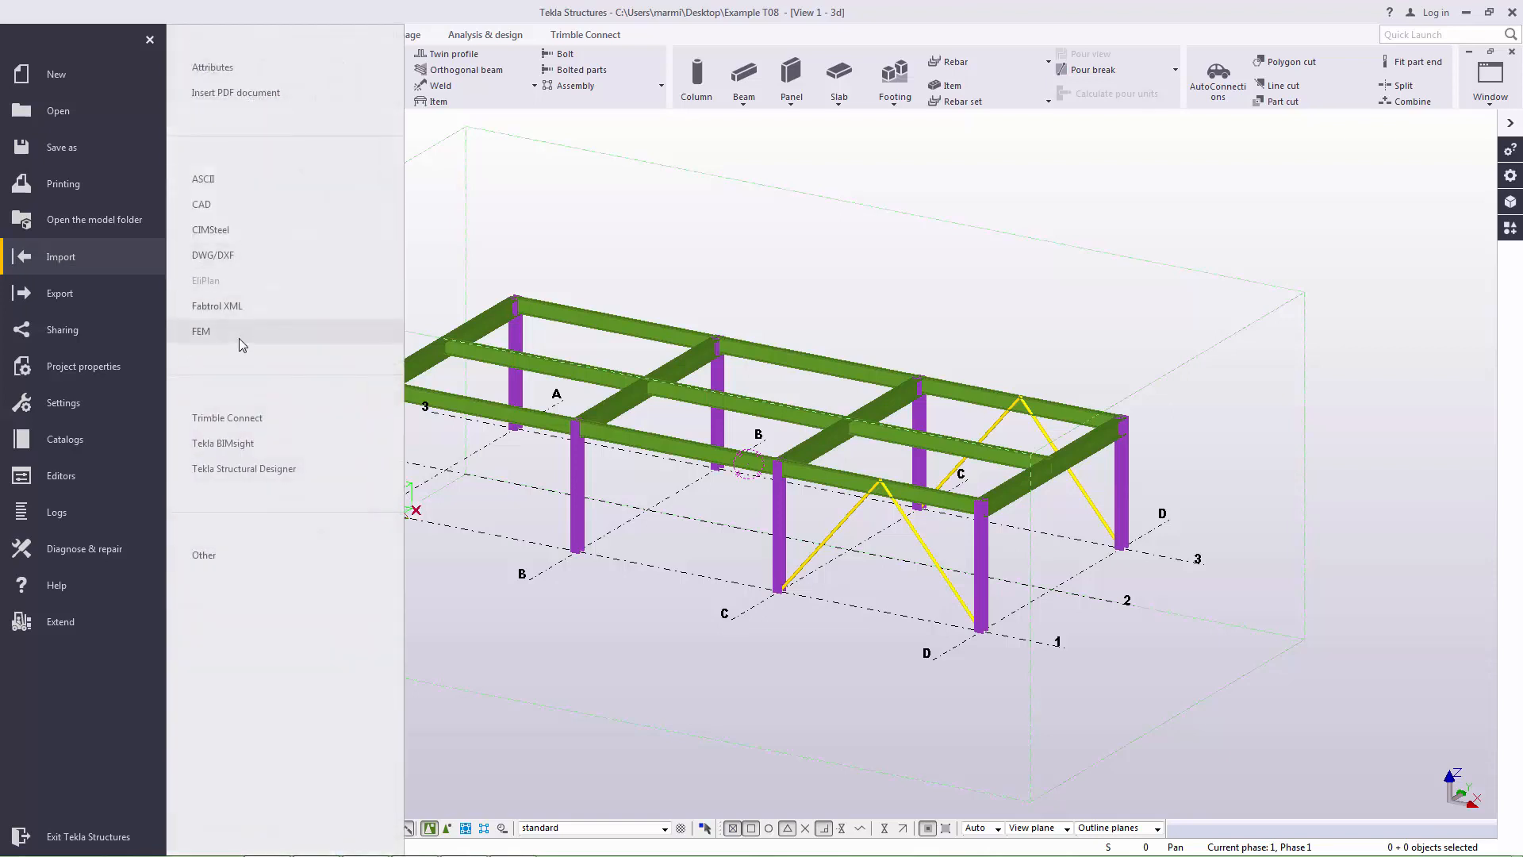
Open the Tekla Structural Designer import and choose Example T08-2.cxl from the Desktop as the import file.
{"action": "left_click", "coordinate": [243, 468]}
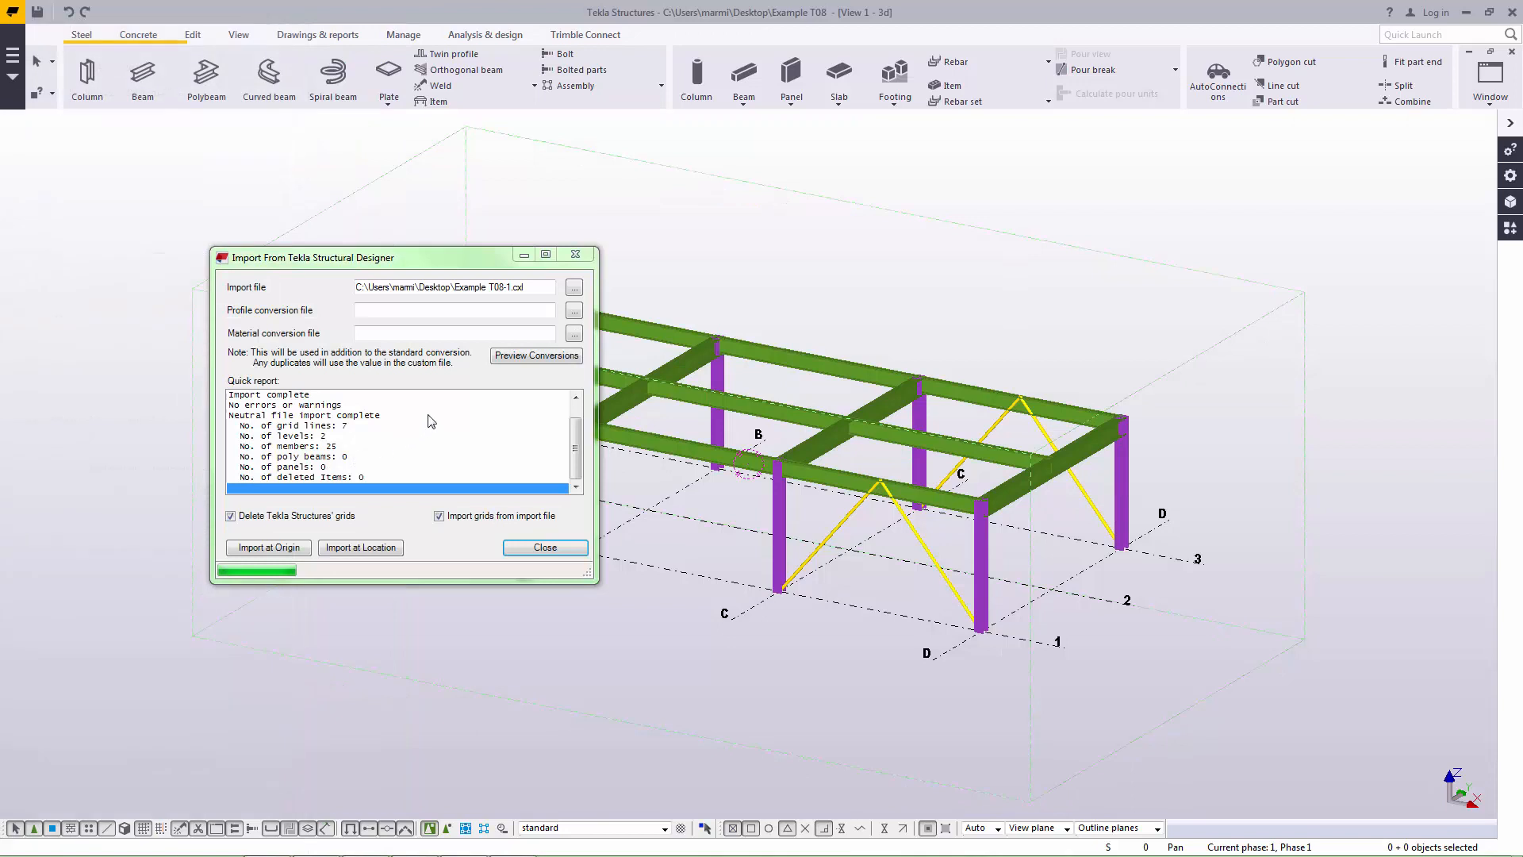
{"action": "left_click", "coordinate": [573, 289]}
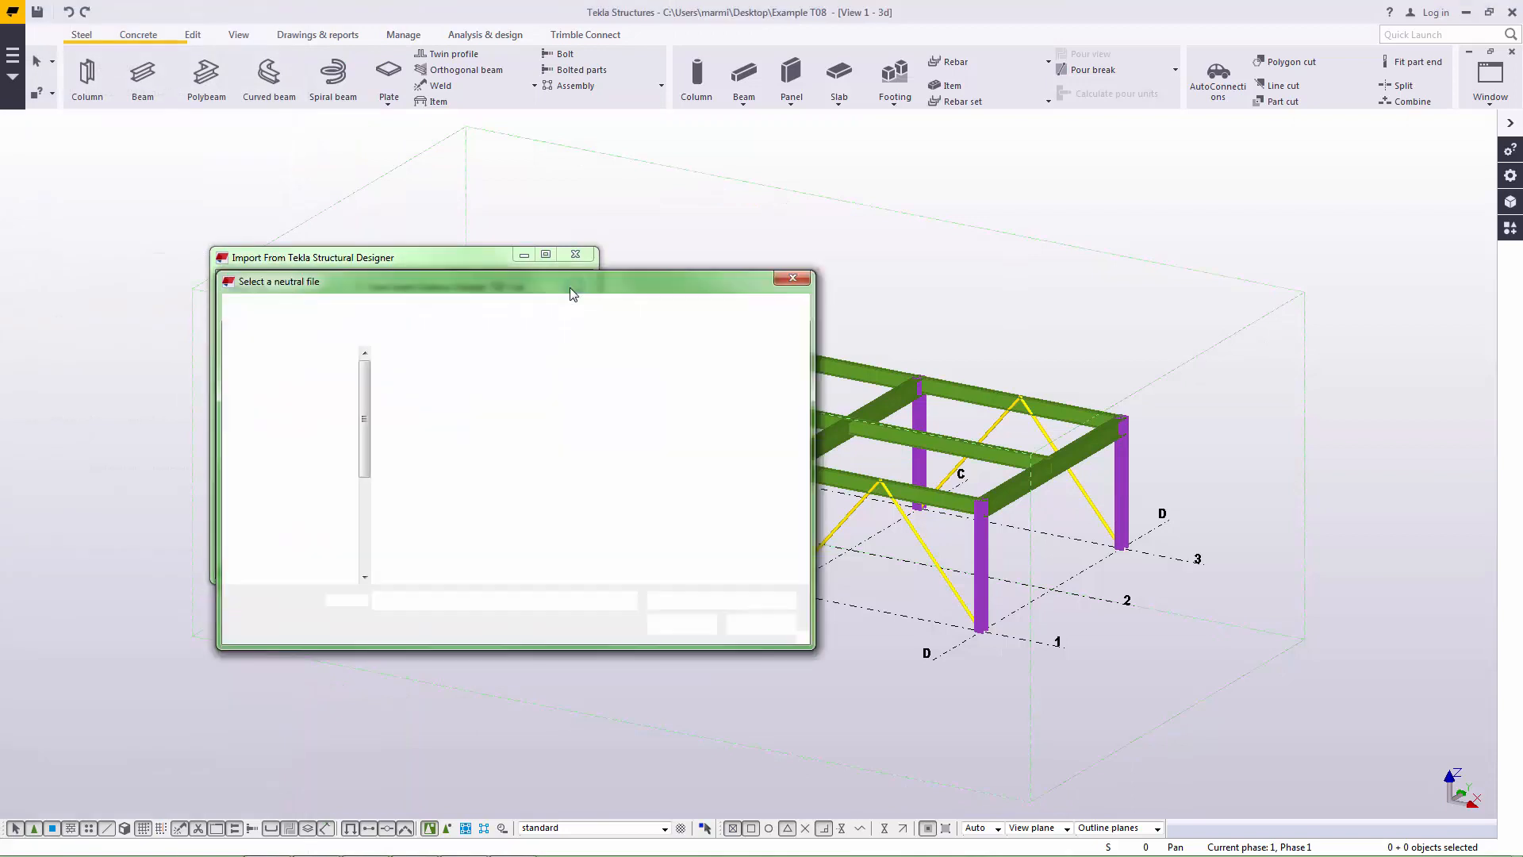
{"action": "left_click", "coordinate": [761, 391]}
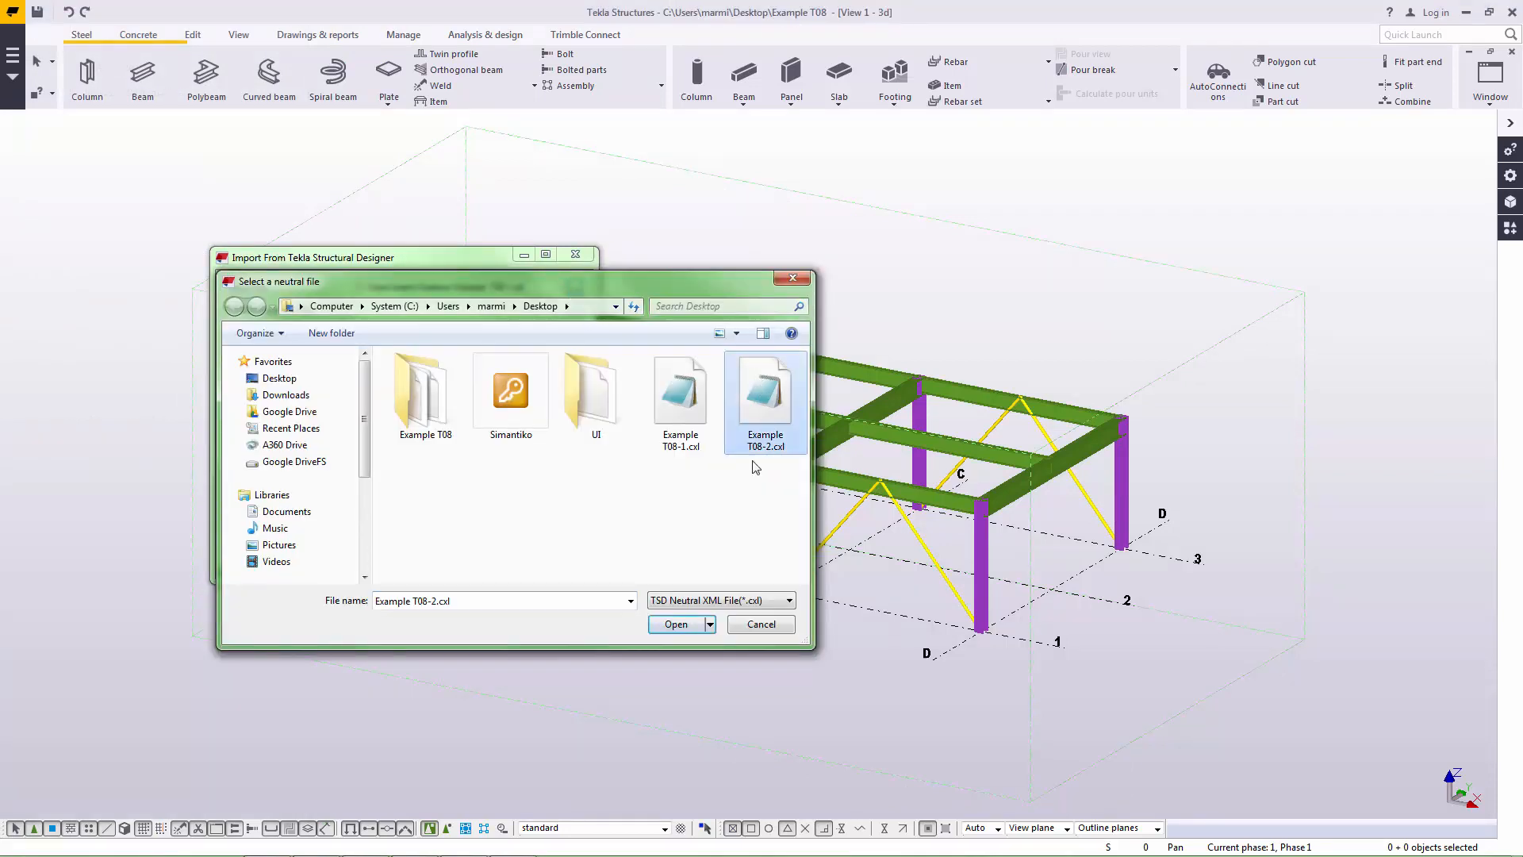
{"action": "left_click", "coordinate": [676, 624]}
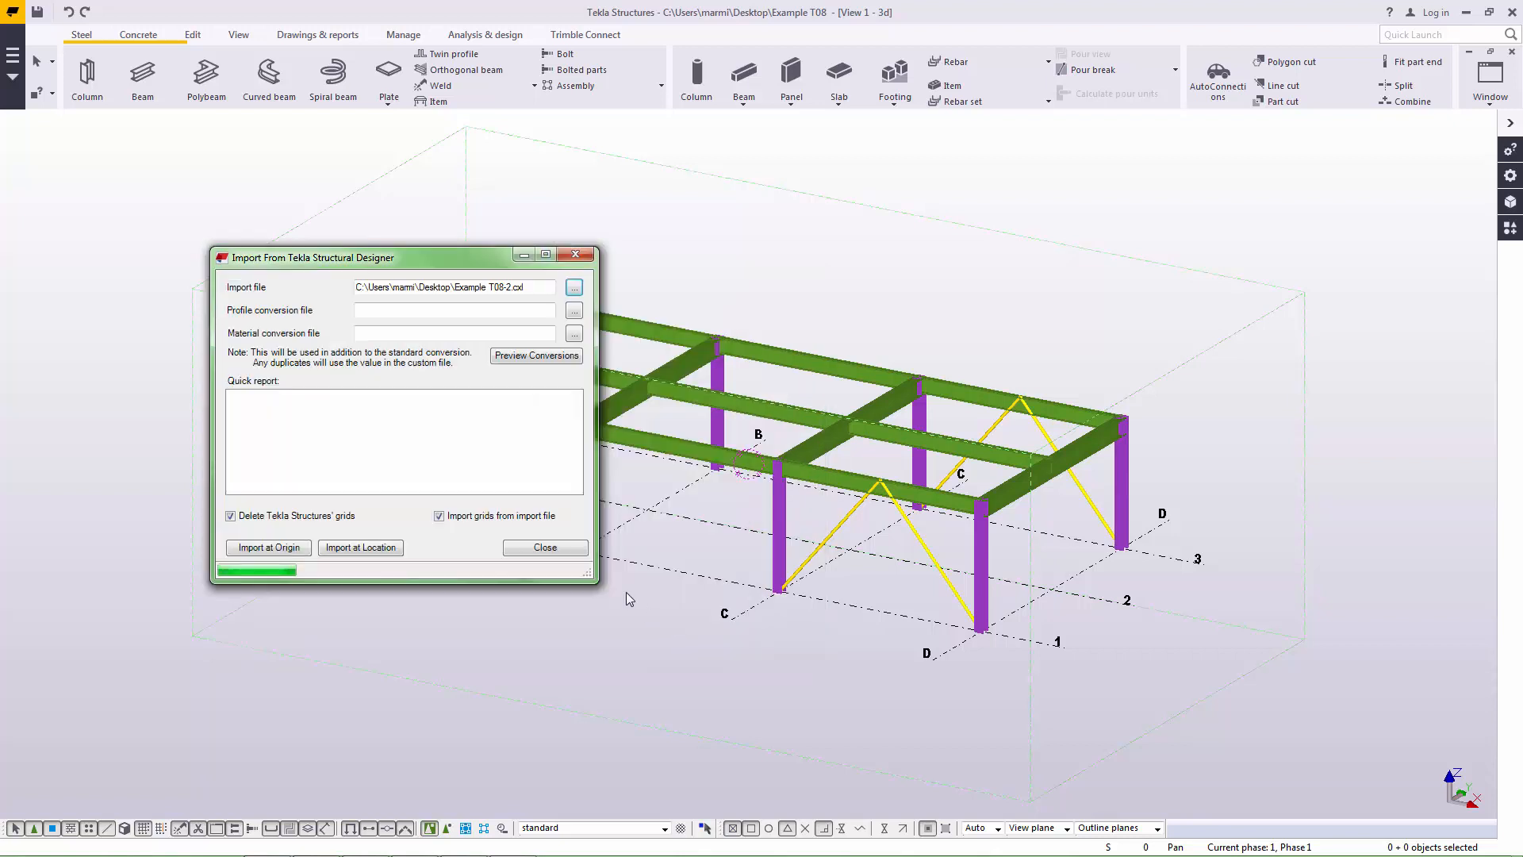
Preview the profile and material conversions, and import the file at the origin.
{"action": "left_click", "coordinate": [516, 356]}
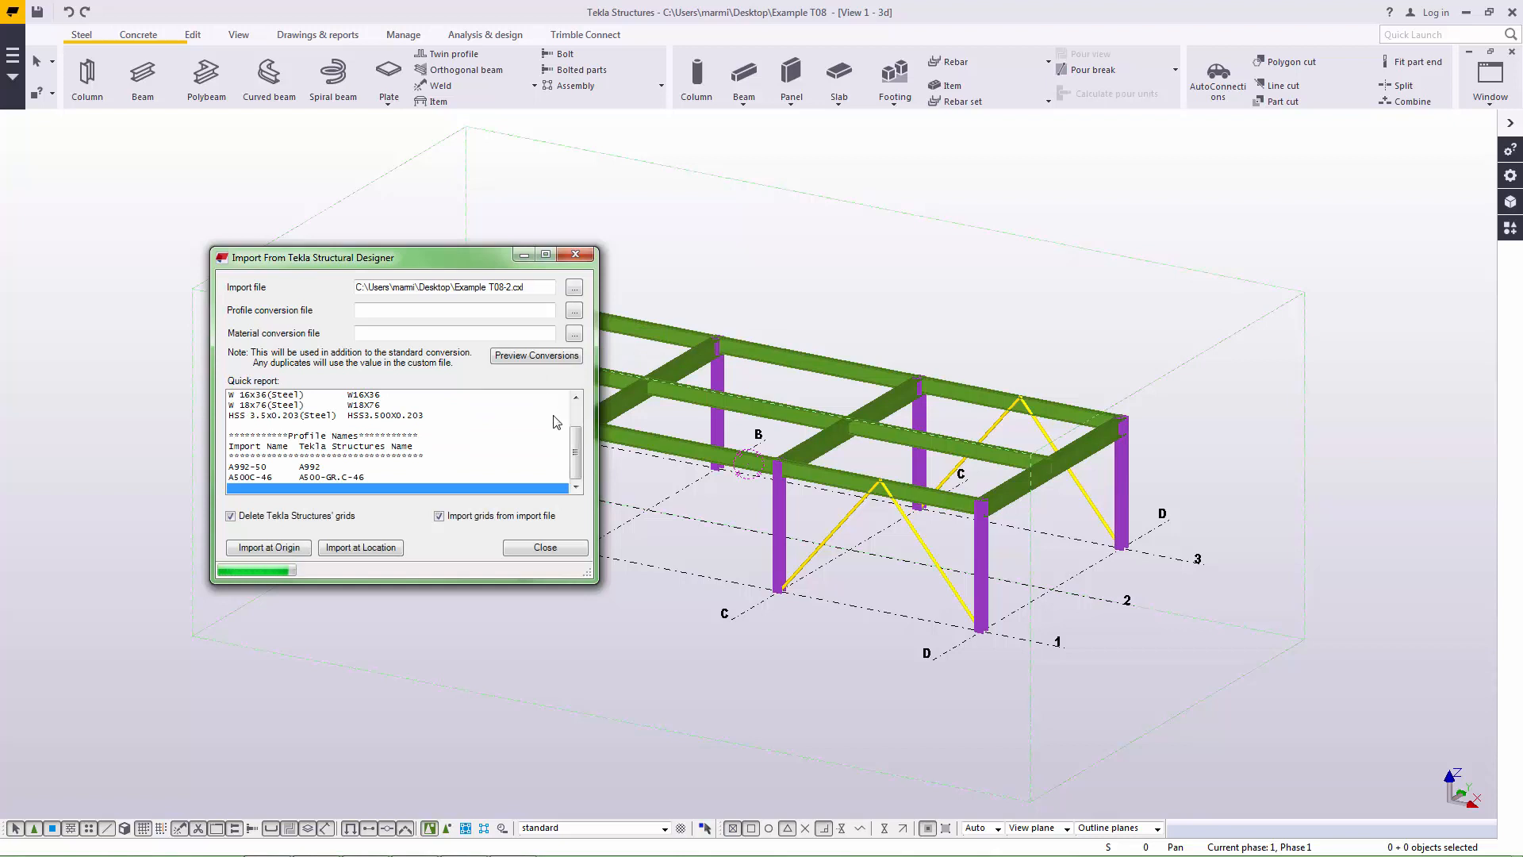
{"action": "mouse_move", "coordinate": [576, 466]}
{"action": "left_mouse_down"}
{"action": "mouse_move", "coordinate": [576, 438]}
{"action": "mouse_move", "coordinate": [575, 475]}
{"action": "left_mouse_up"}
{"action": "left_click", "coordinate": [292, 550]}
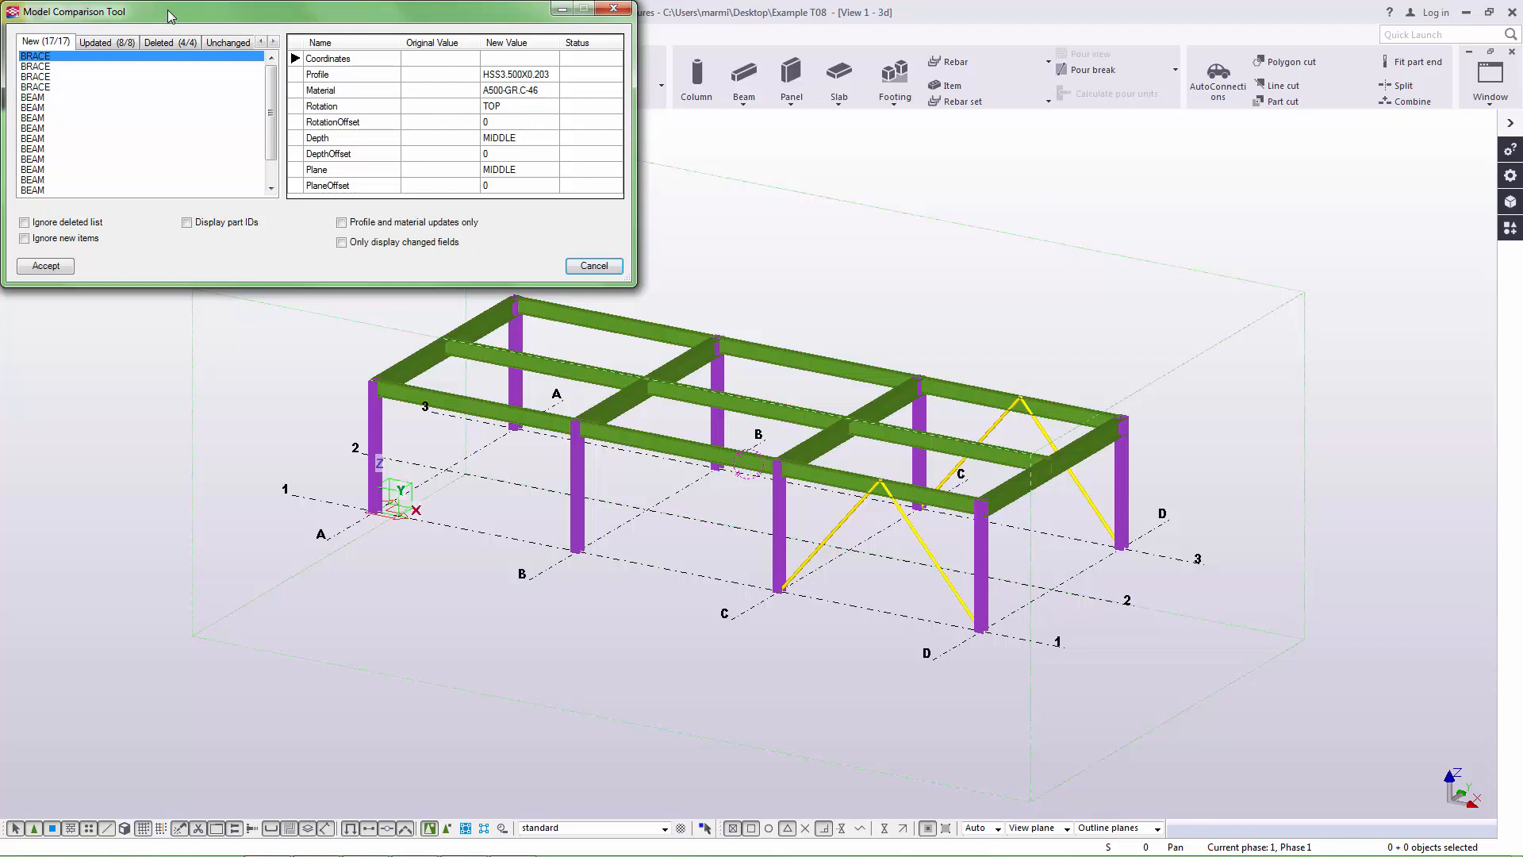
Inspect the new braces in the Model Comparison Tool, including their start and end point coordinates.
{"action": "left_click_drag", "start_coordinate": [168, 10], "coordinate": [253, 211]}
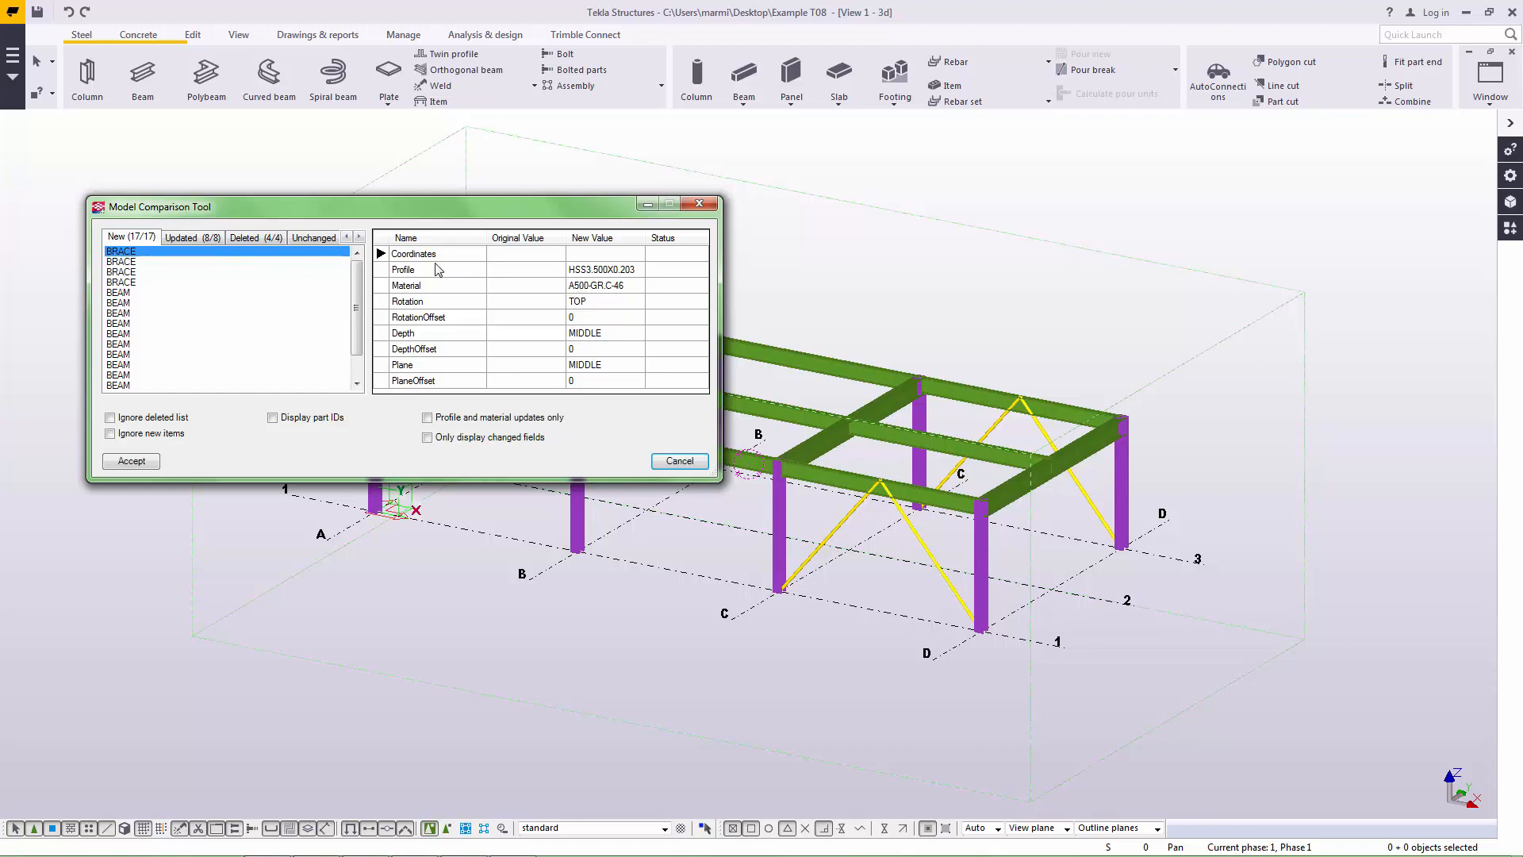
{"action": "left_click", "coordinate": [381, 254]}
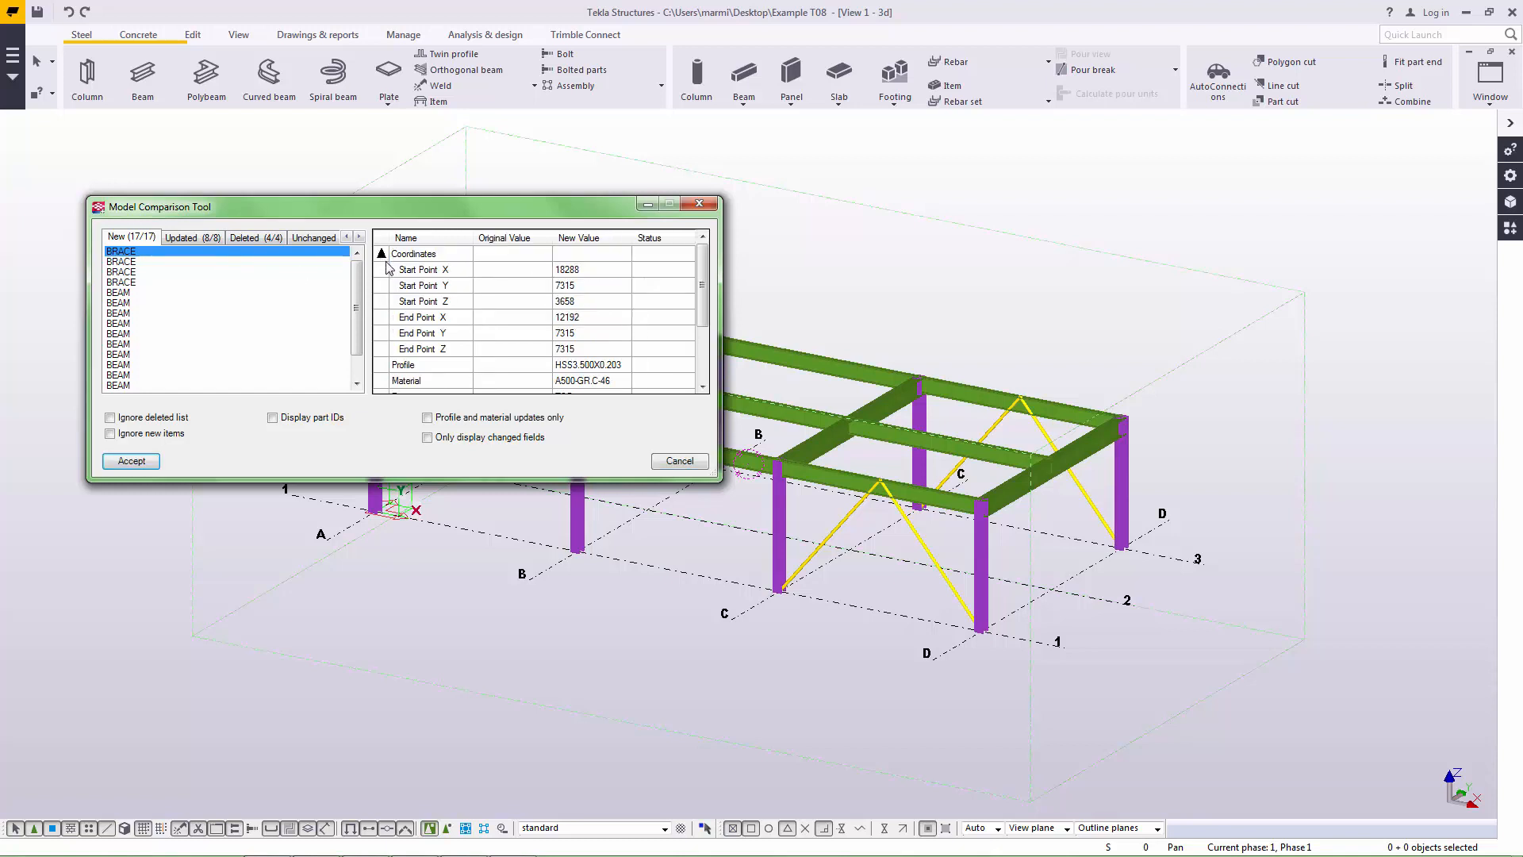
{"action": "left_click", "coordinate": [235, 263]}
{"action": "left_click", "coordinate": [227, 272]}
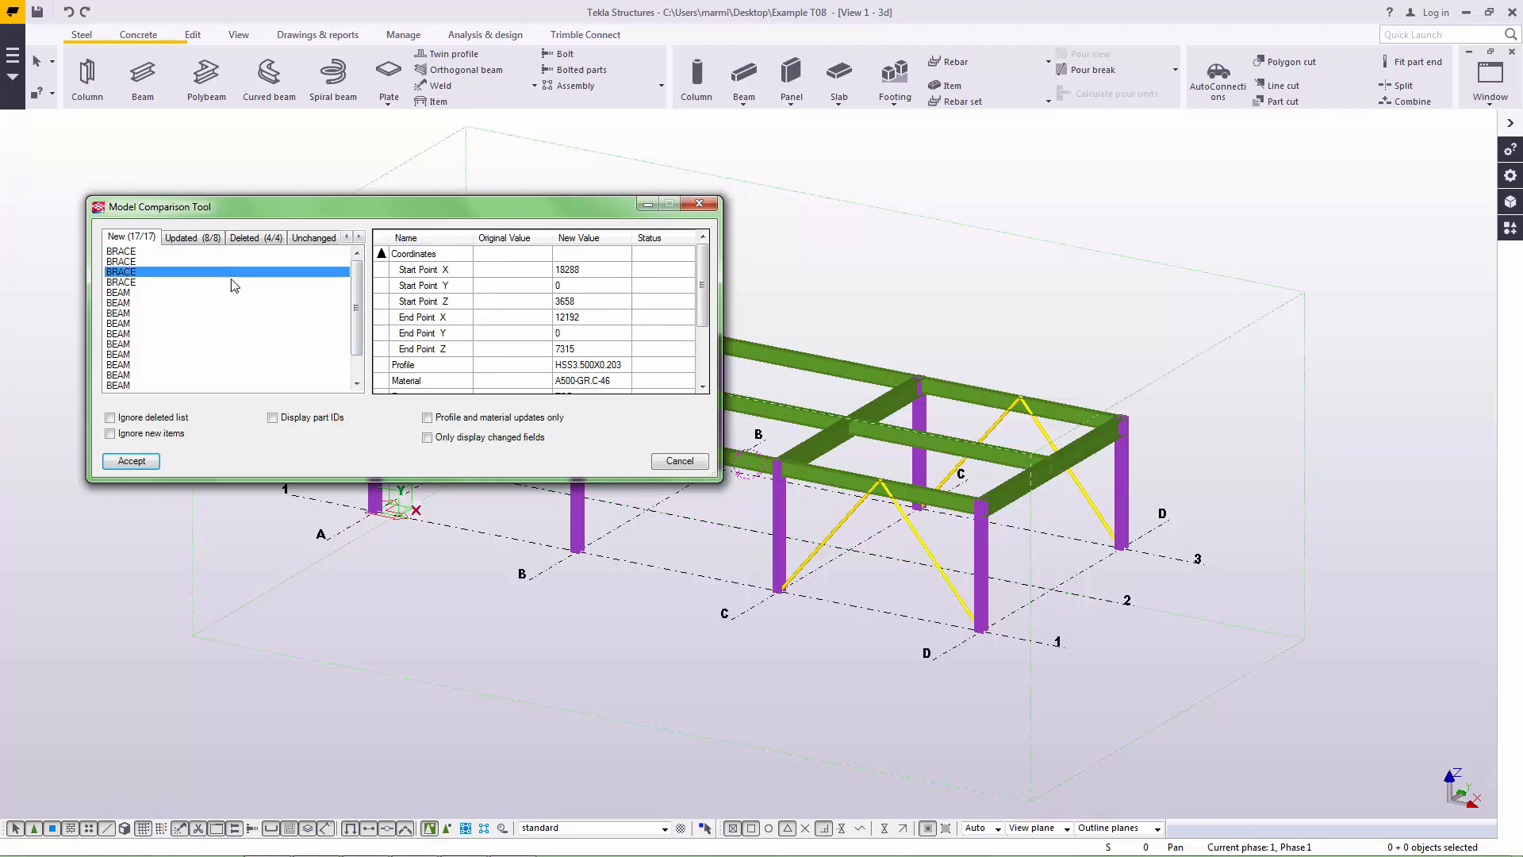
{"action": "left_click", "coordinate": [381, 254]}
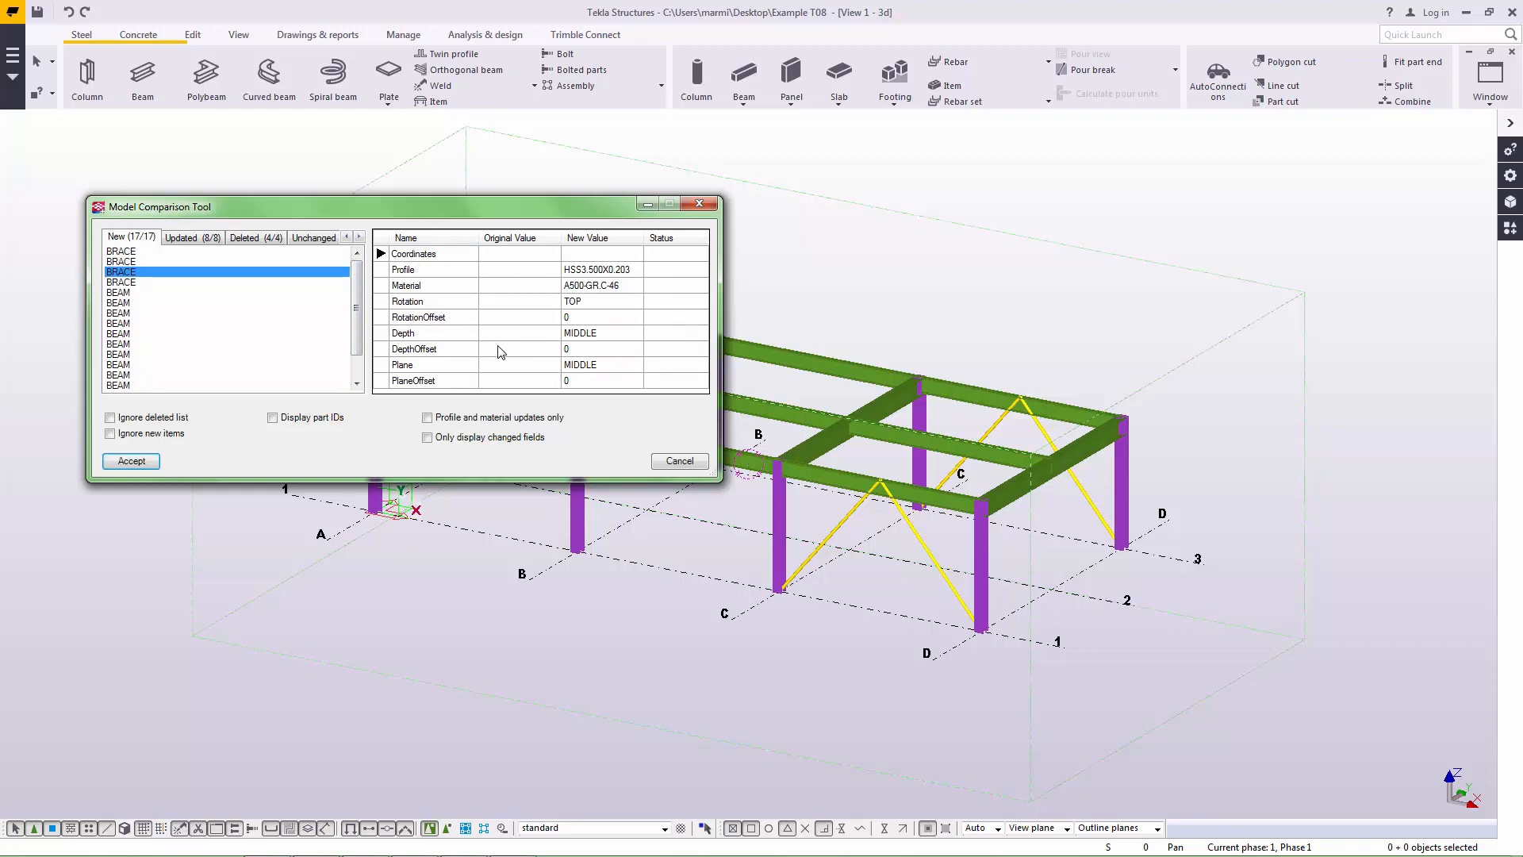
Examine the updated columns' original and new coordinates in the comparison, briefly limiting the display to changed fields only.
{"action": "left_click", "coordinate": [200, 238]}
{"action": "left_click", "coordinate": [209, 250]}
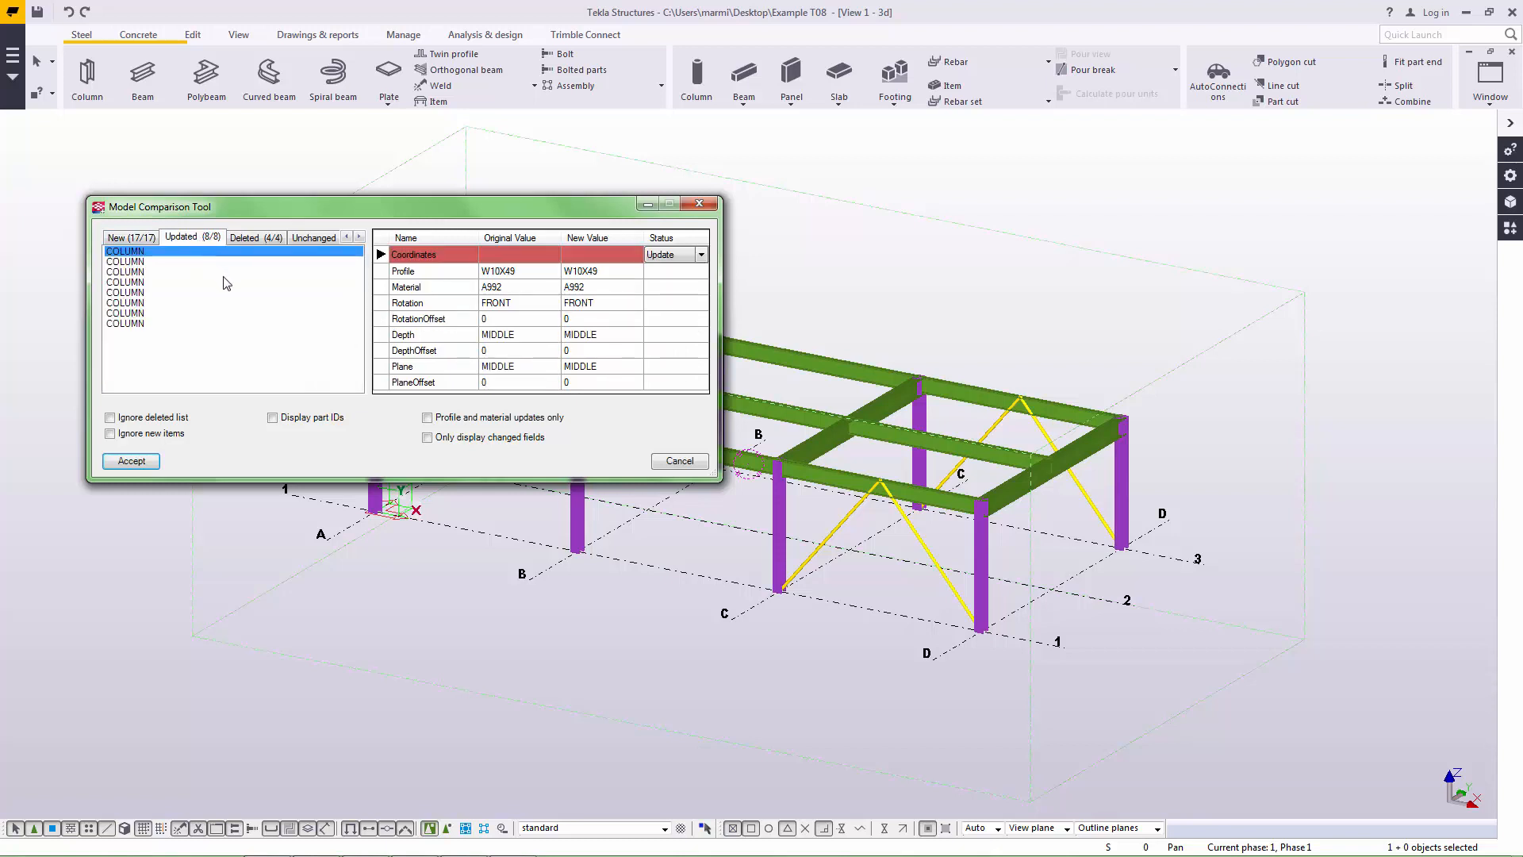
{"action": "left_click", "coordinate": [380, 255]}
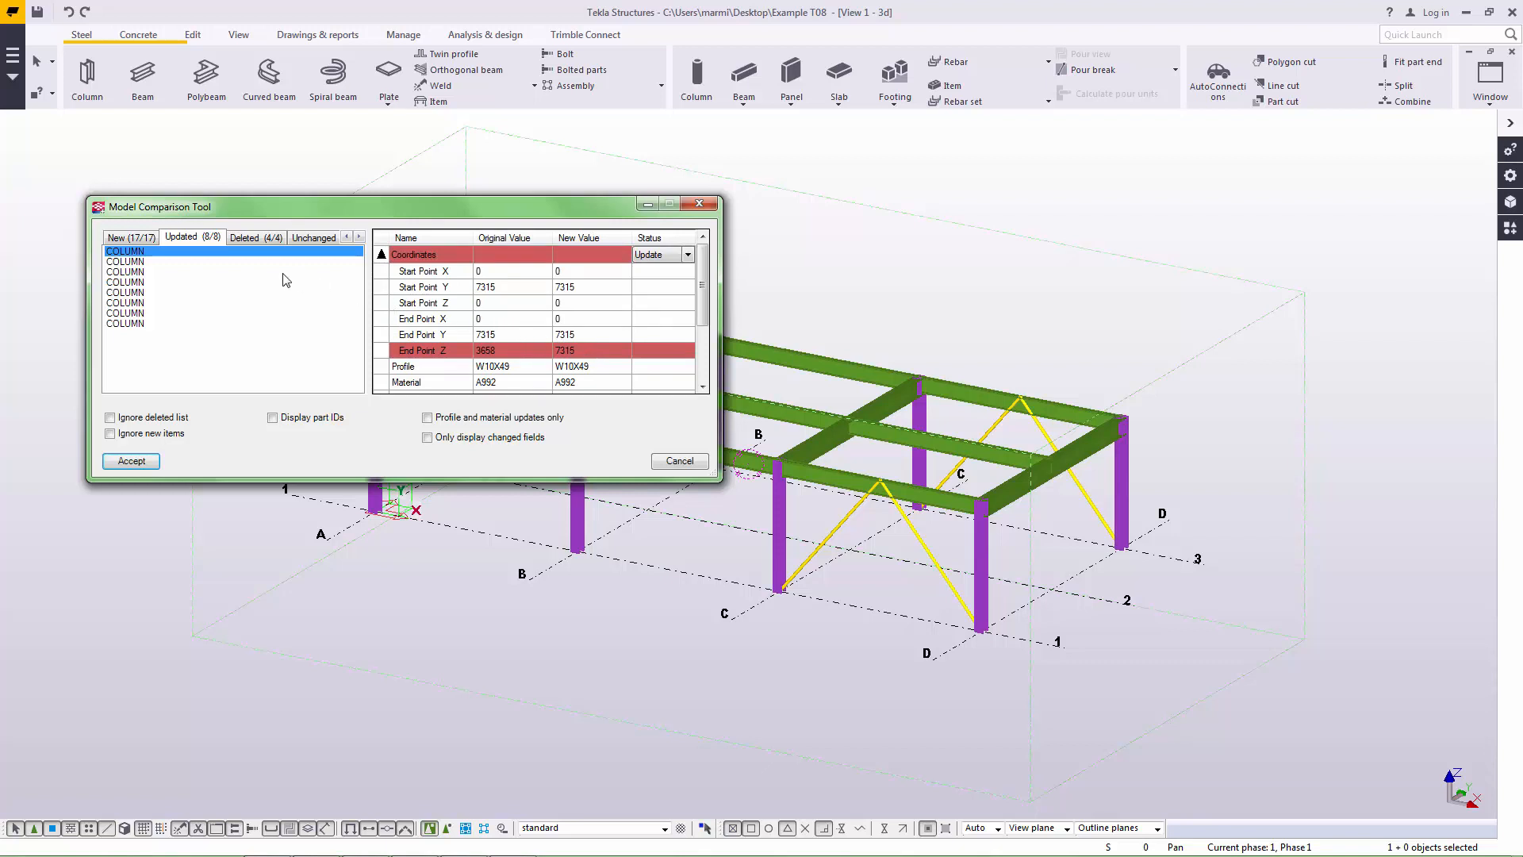
{"action": "left_click", "coordinate": [151, 262]}
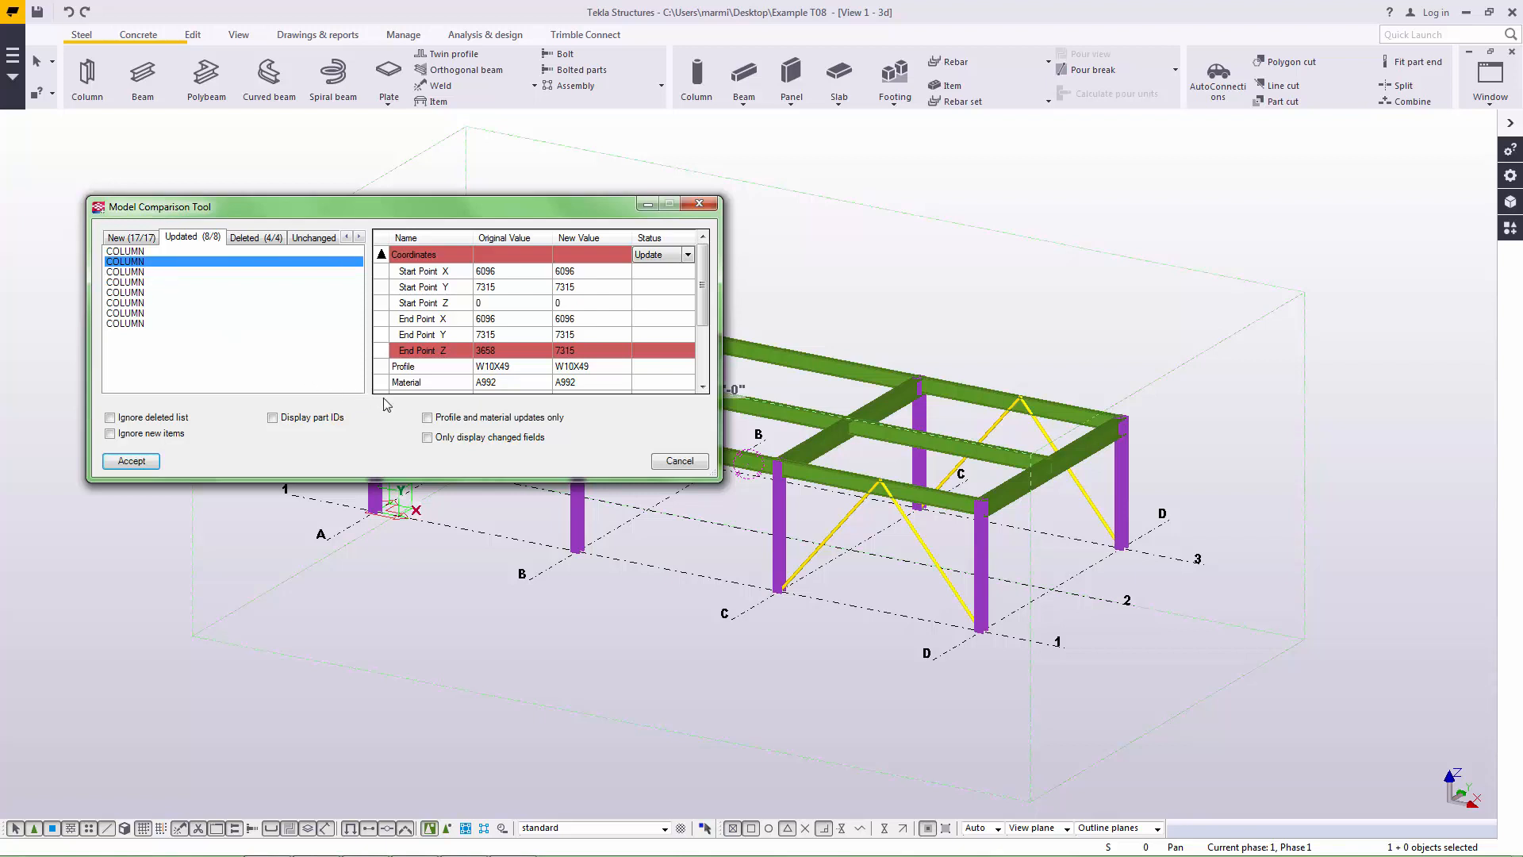
{"action": "left_click", "coordinate": [428, 437]}
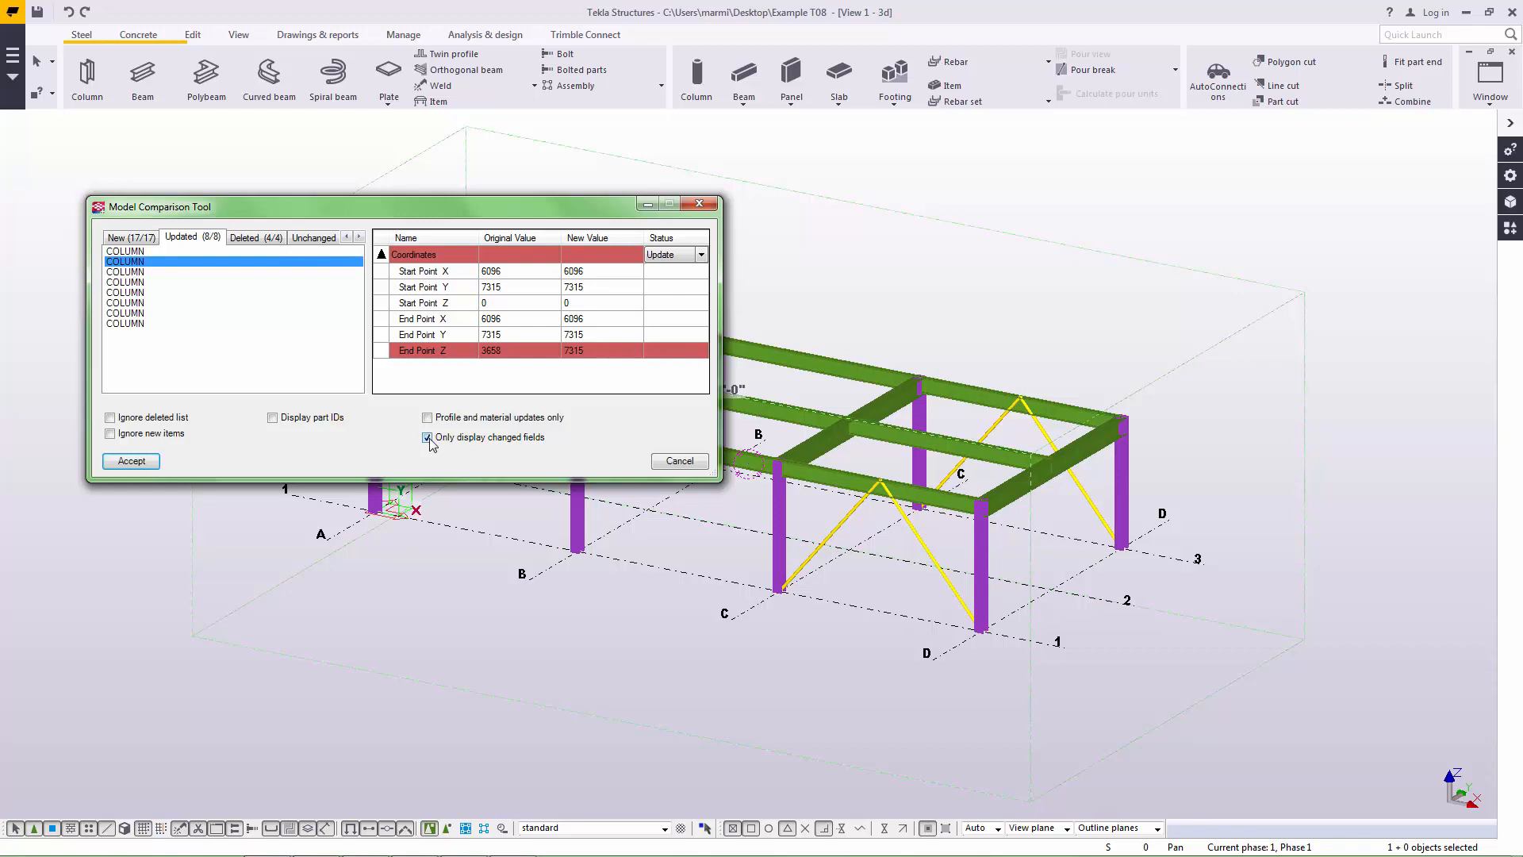
{"action": "left_click", "coordinate": [427, 437]}
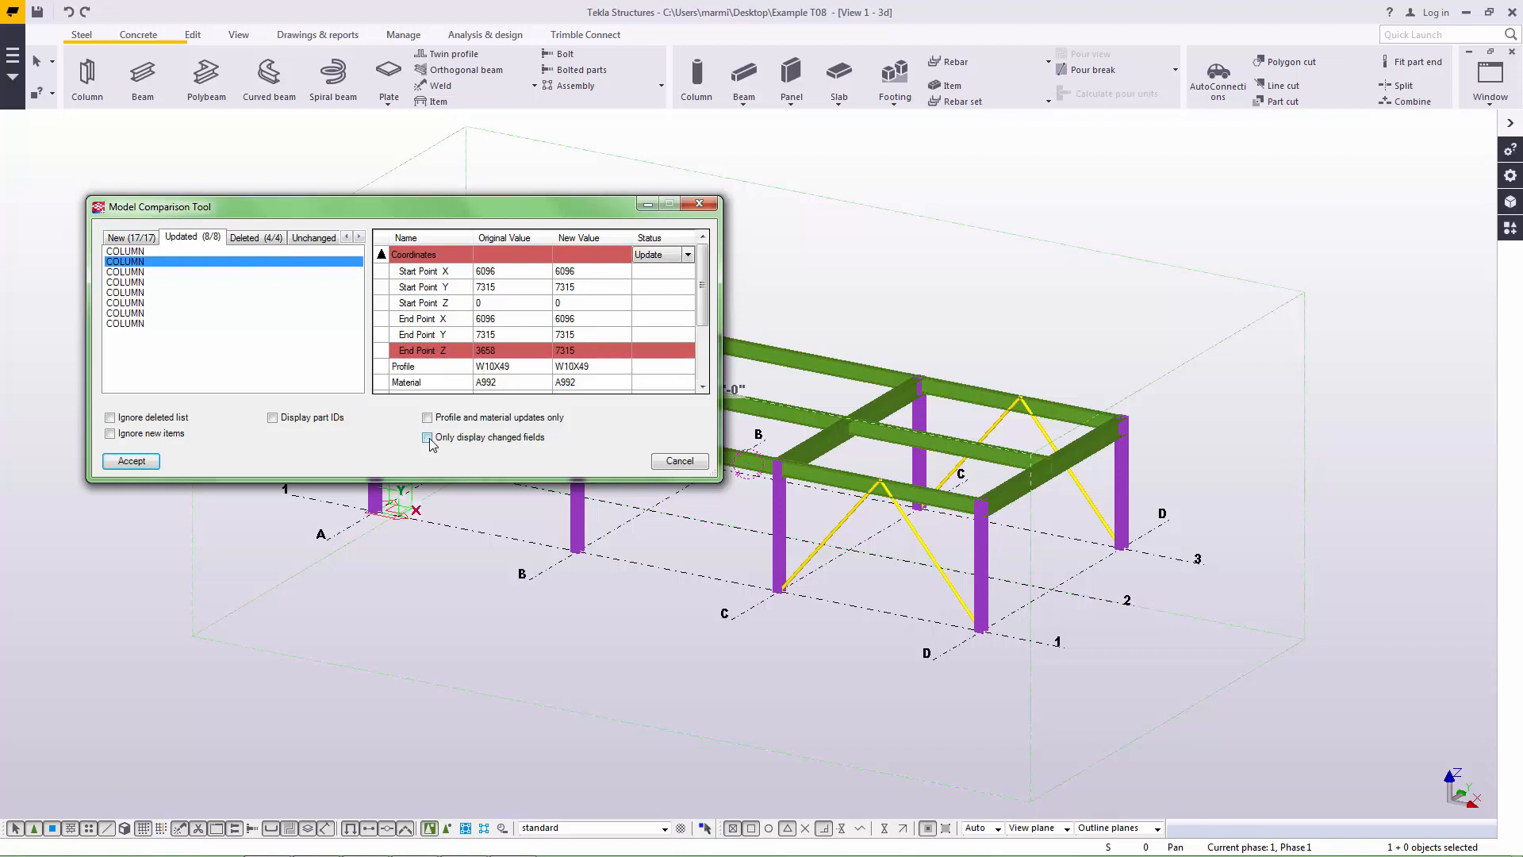
{"action": "left_click", "coordinate": [381, 254]}
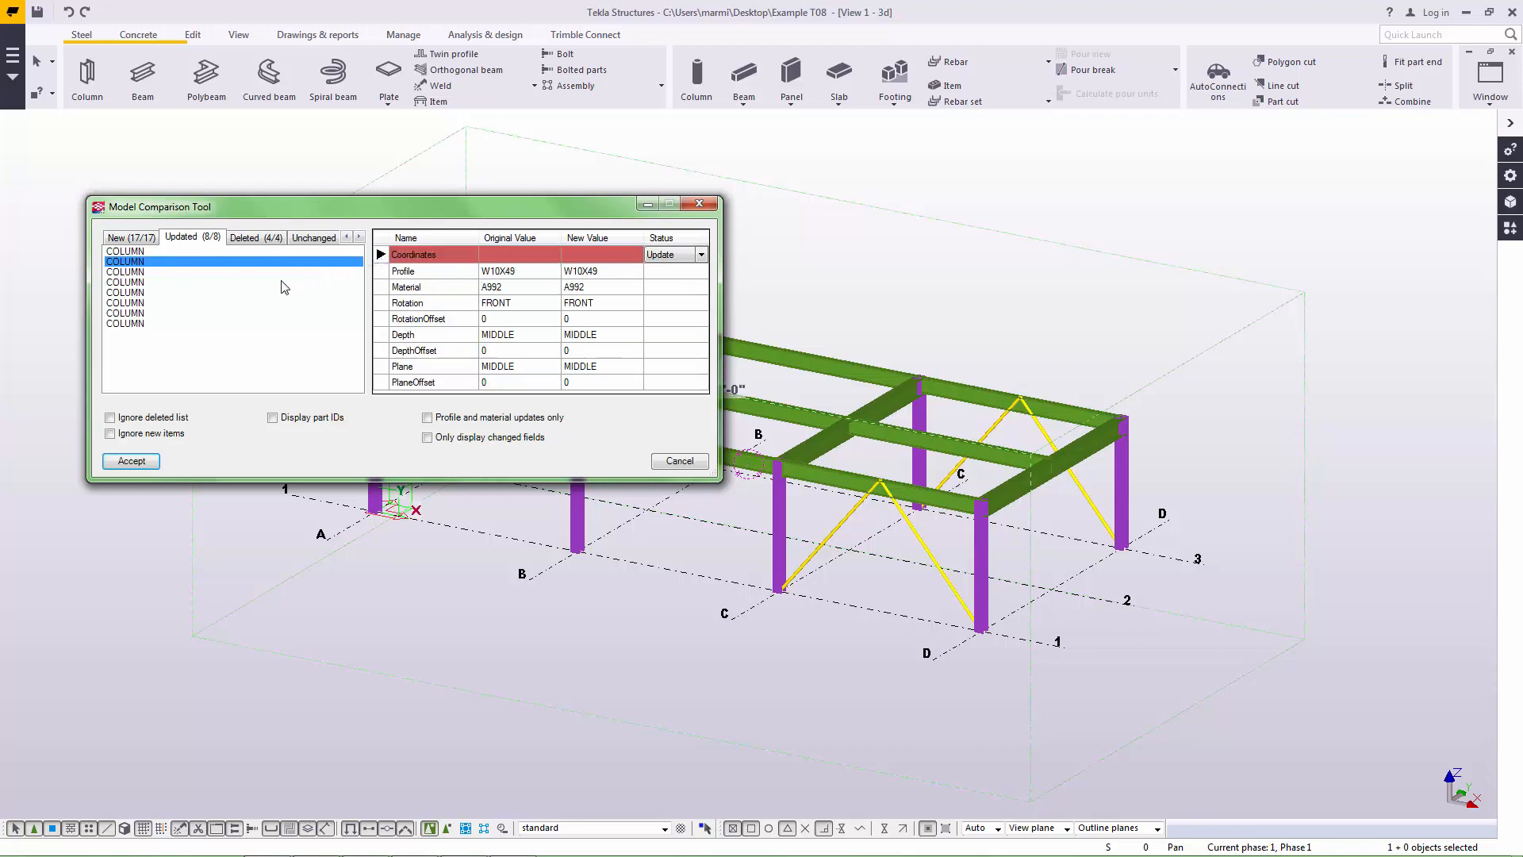
Go through each deleted brace in the comparison to locate it in the model, and view the unchanged beams.
{"action": "left_click", "coordinate": [255, 237]}
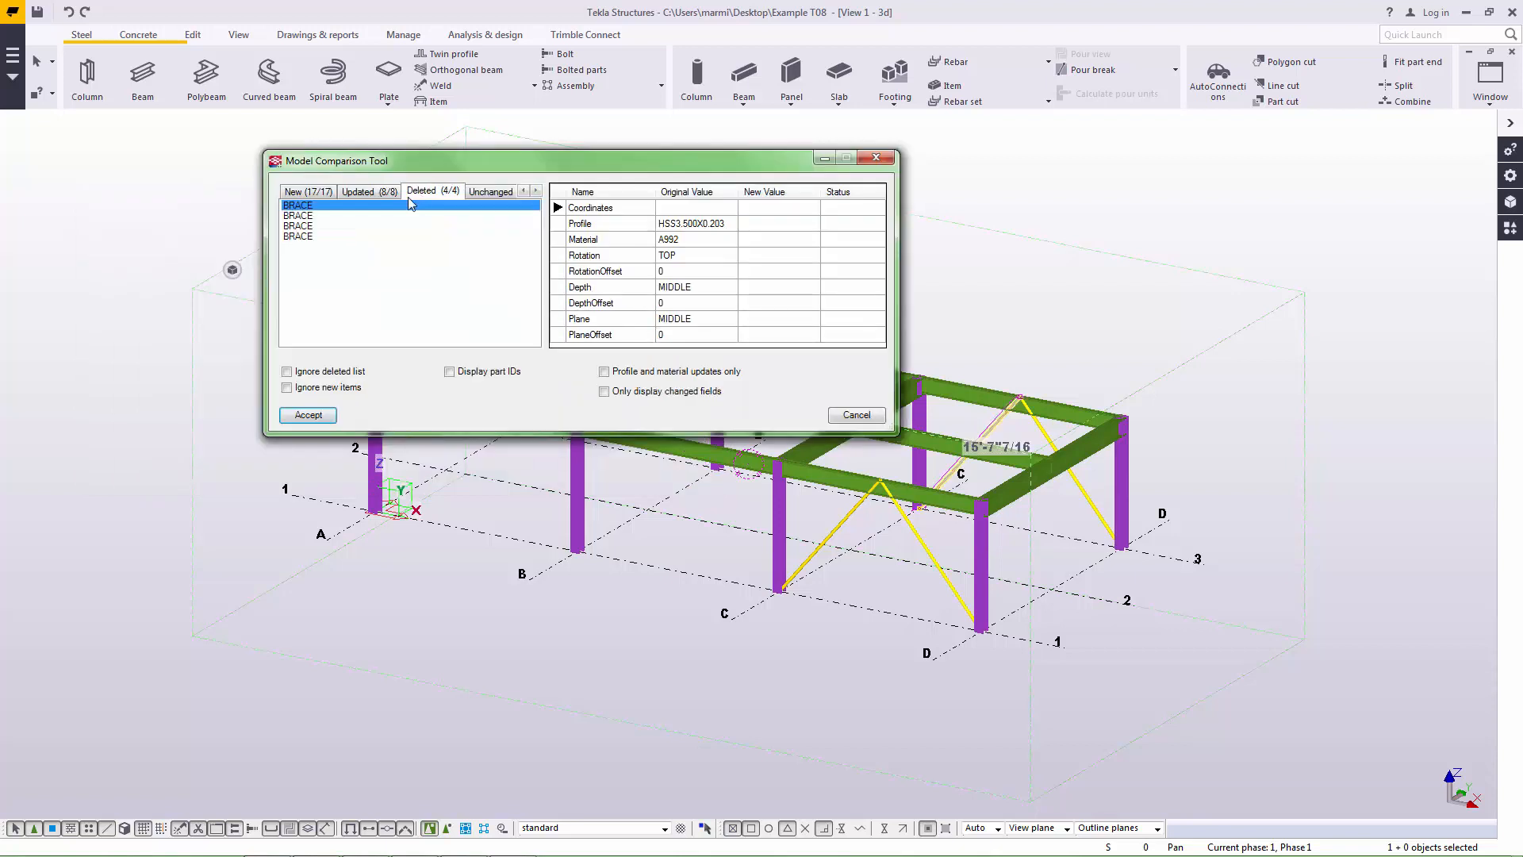
{"action": "left_click", "coordinate": [299, 216]}
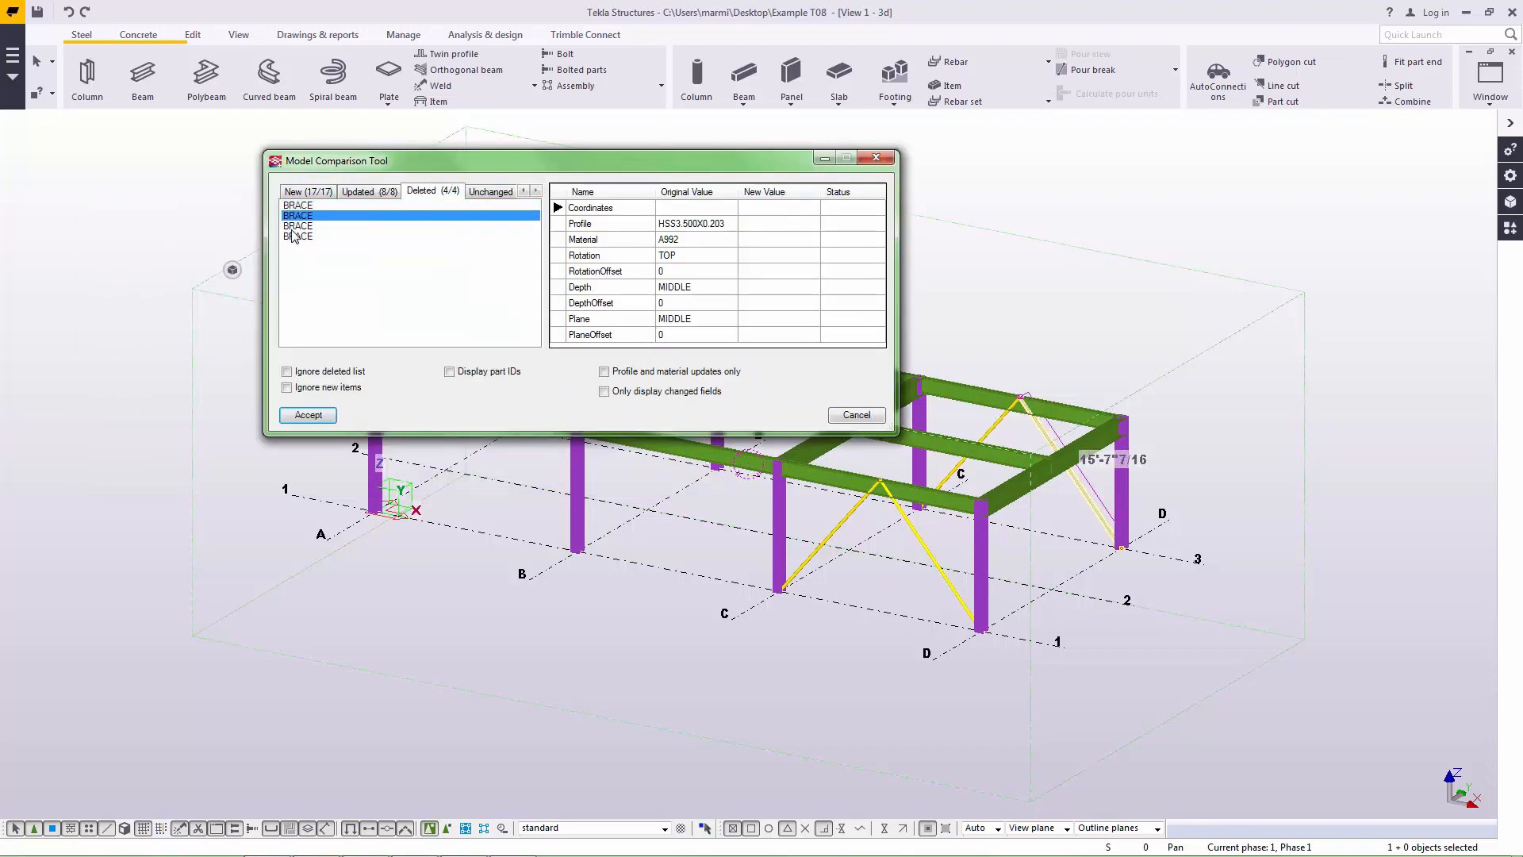
{"action": "left_click", "coordinate": [294, 227]}
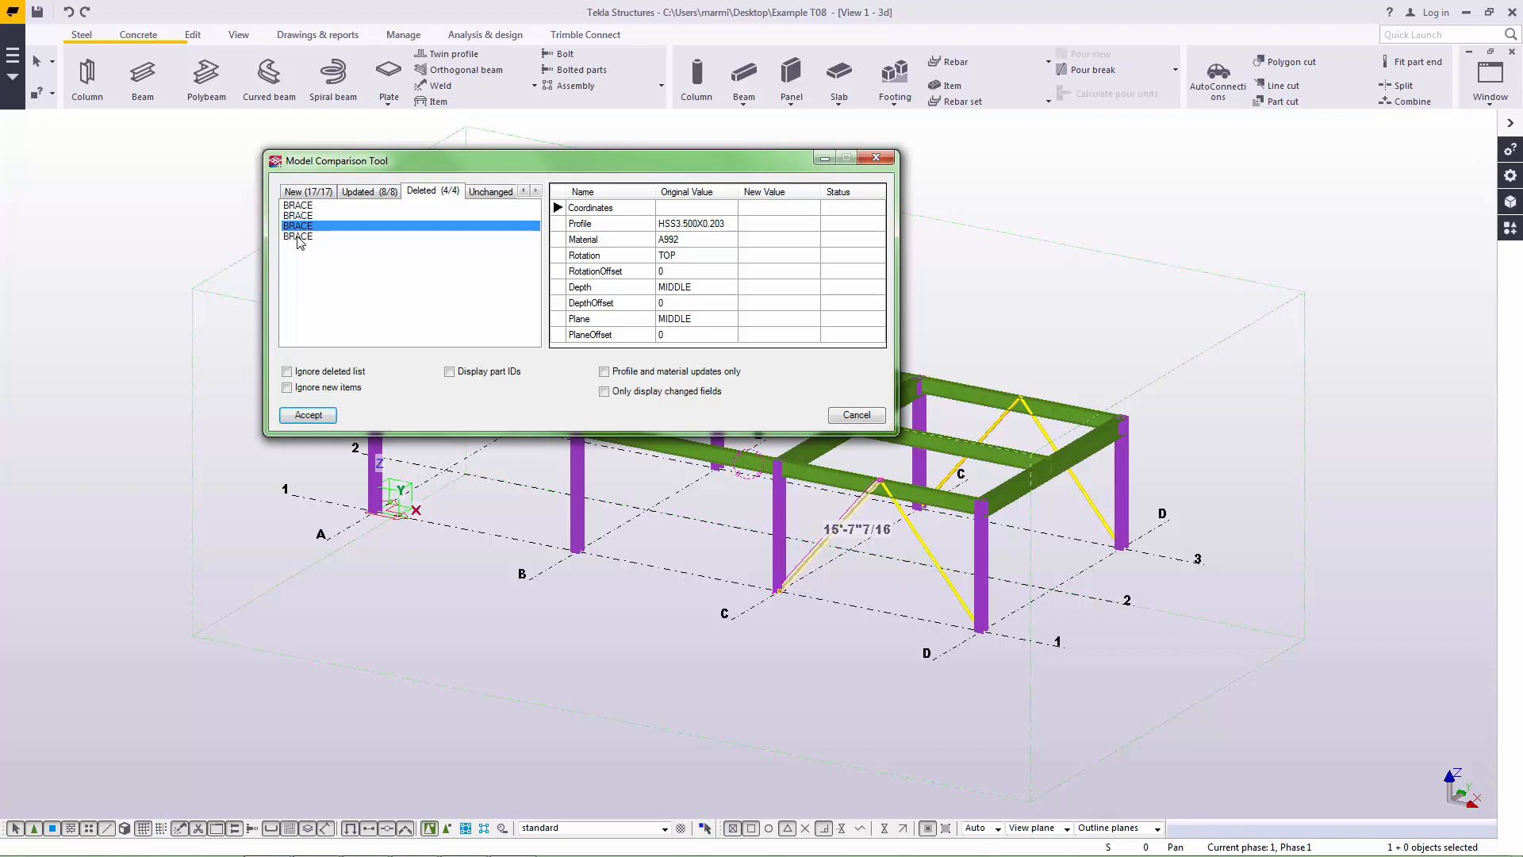
{"action": "left_click", "coordinate": [299, 237]}
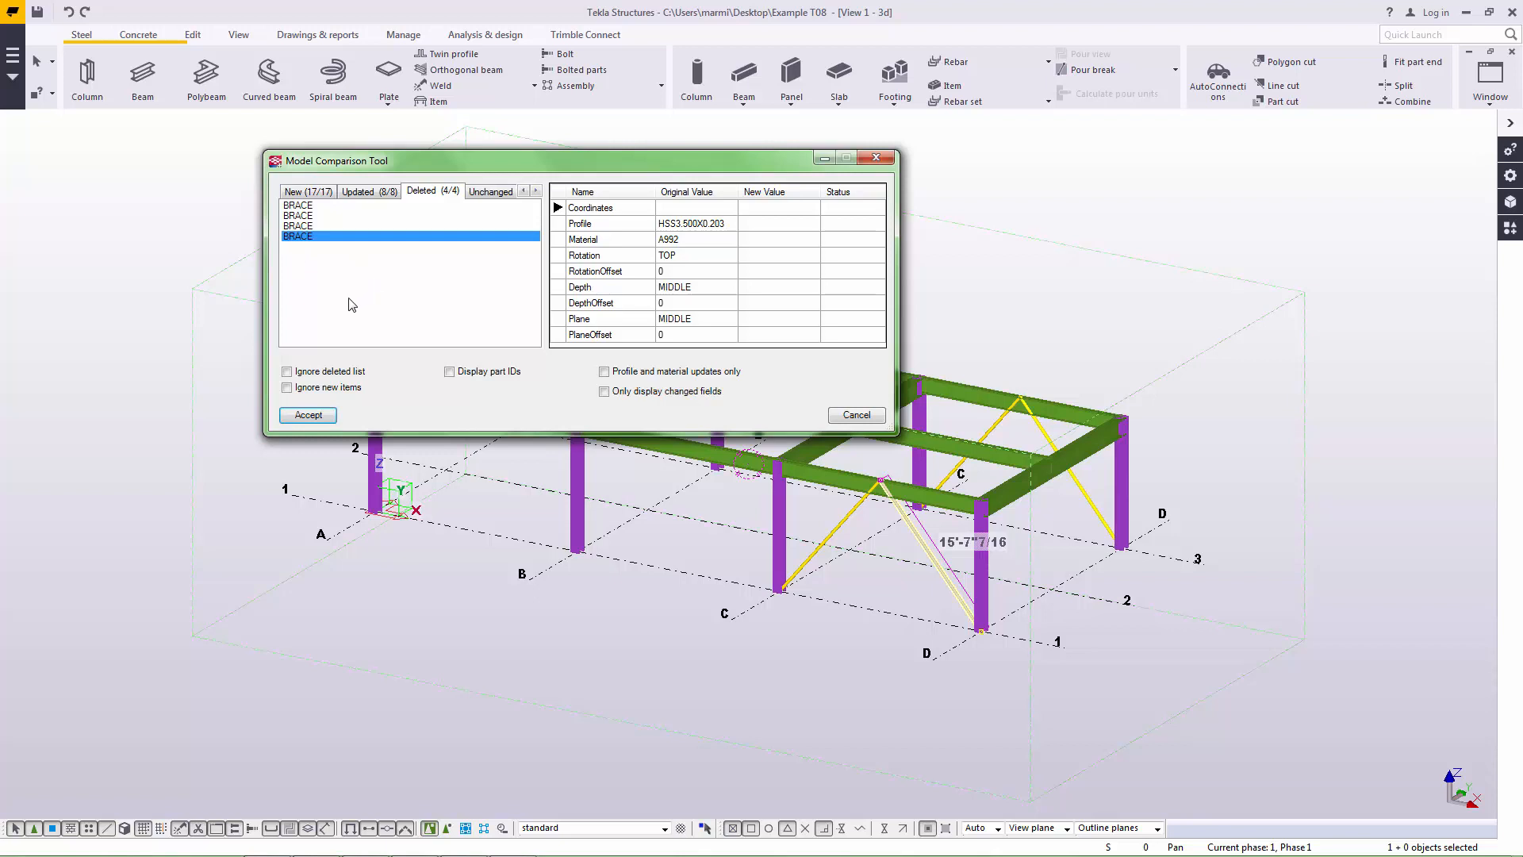
{"action": "left_click", "coordinate": [486, 194]}
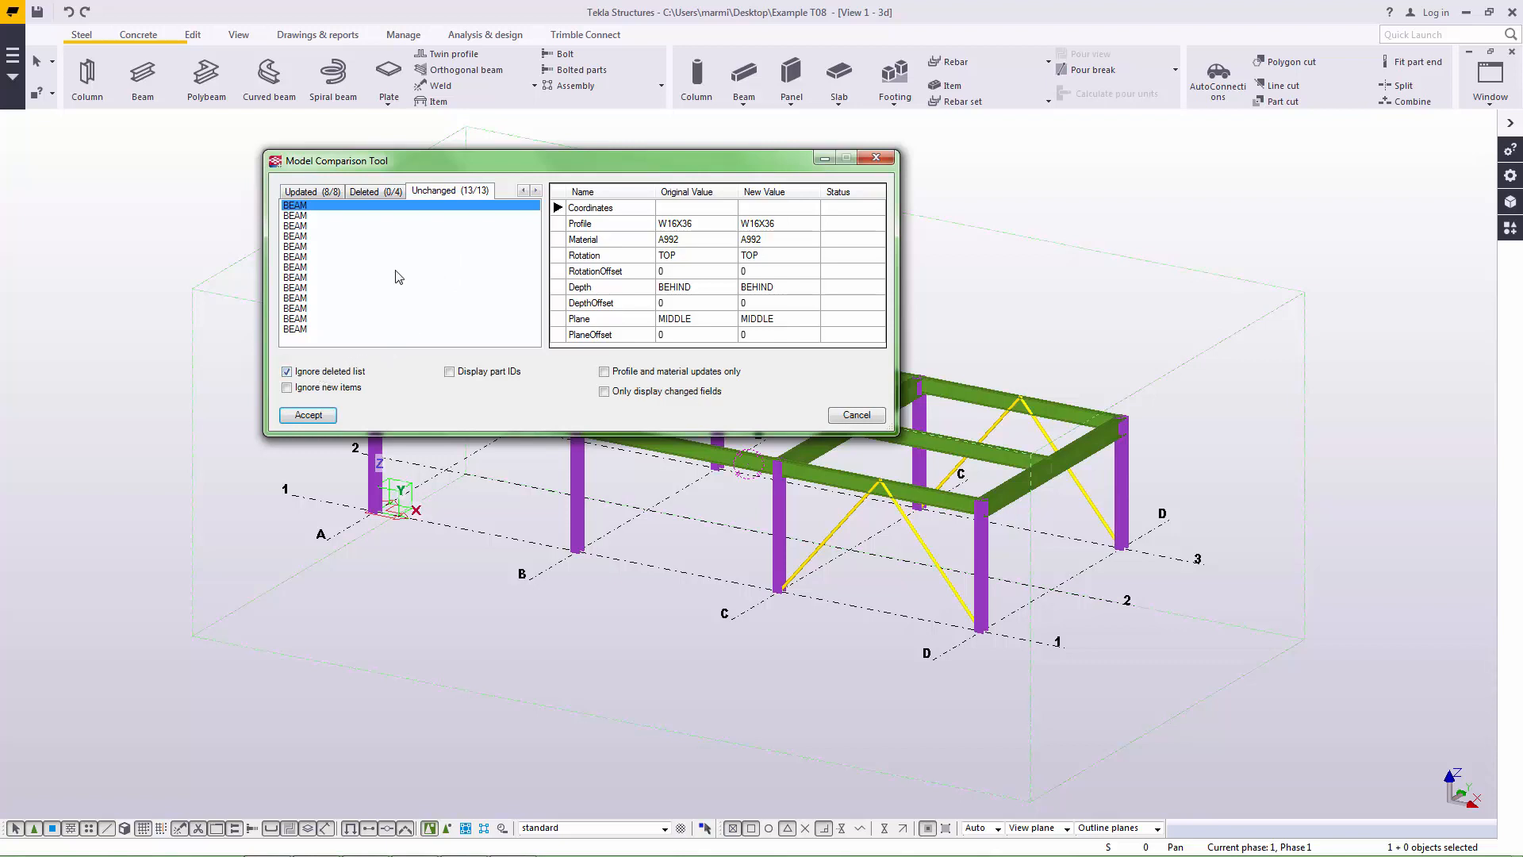
Try the options to ignore the deleted list and the new items, checking the affected lists and turning both off again.
{"action": "left_click", "coordinate": [373, 191]}
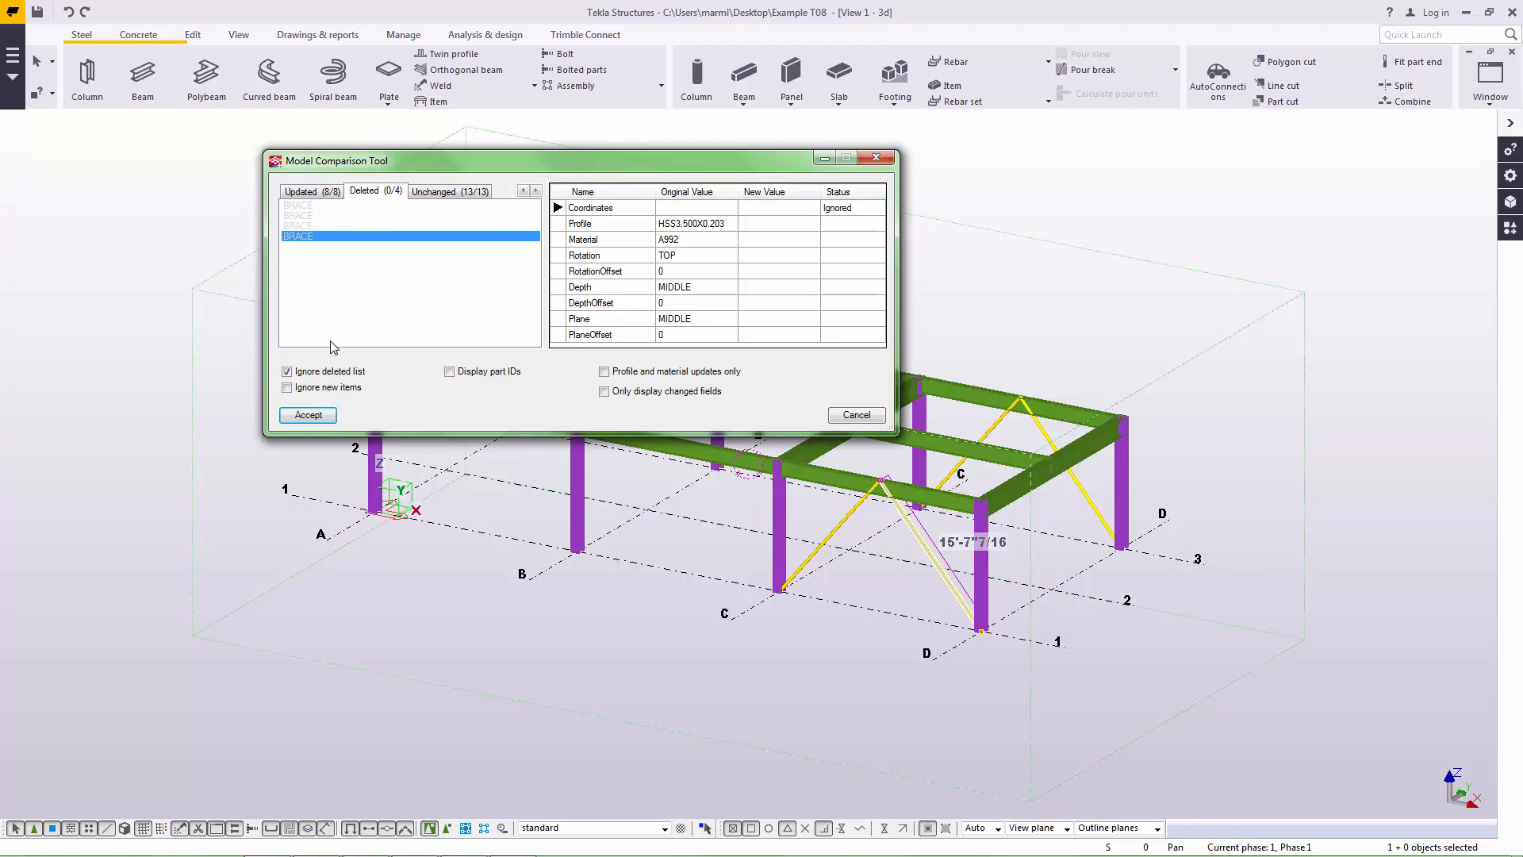
{"action": "left_click", "coordinate": [308, 373]}
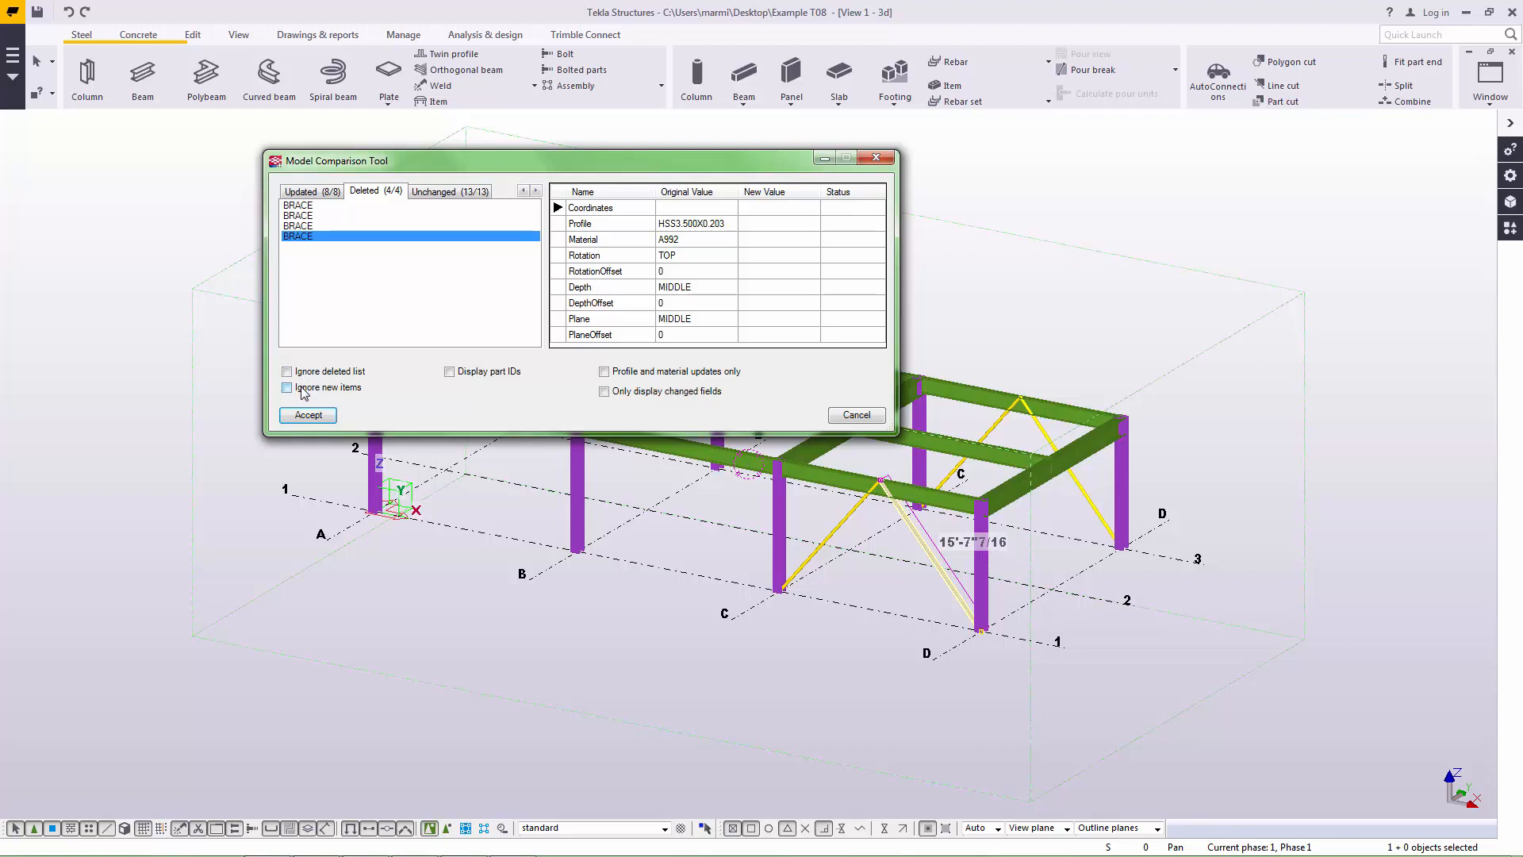
{"action": "left_click", "coordinate": [303, 390]}
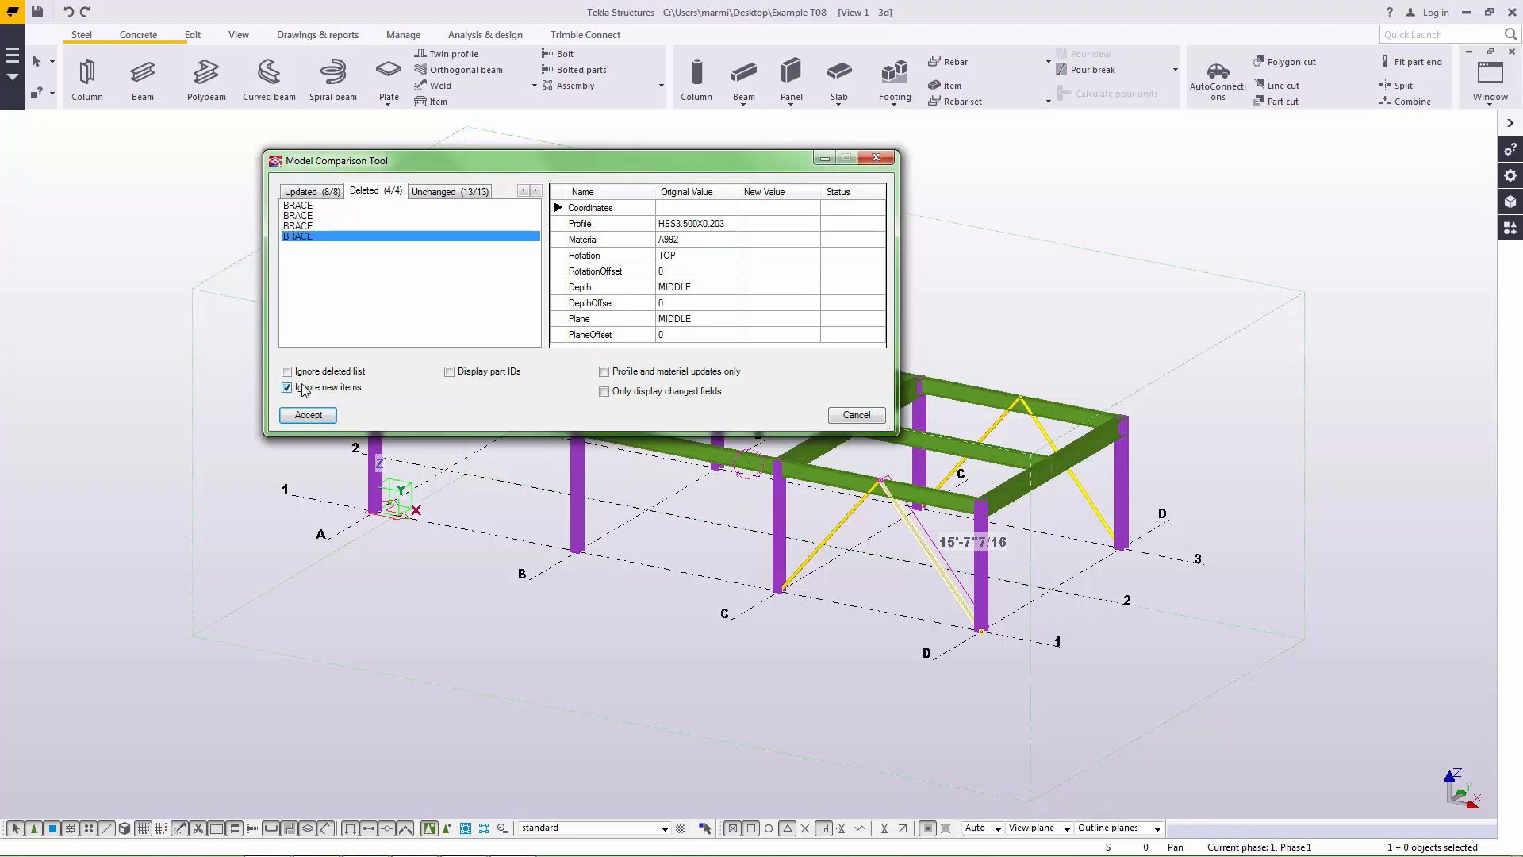
{"action": "left_click", "coordinate": [522, 191]}
{"action": "left_click", "coordinate": [325, 197]}
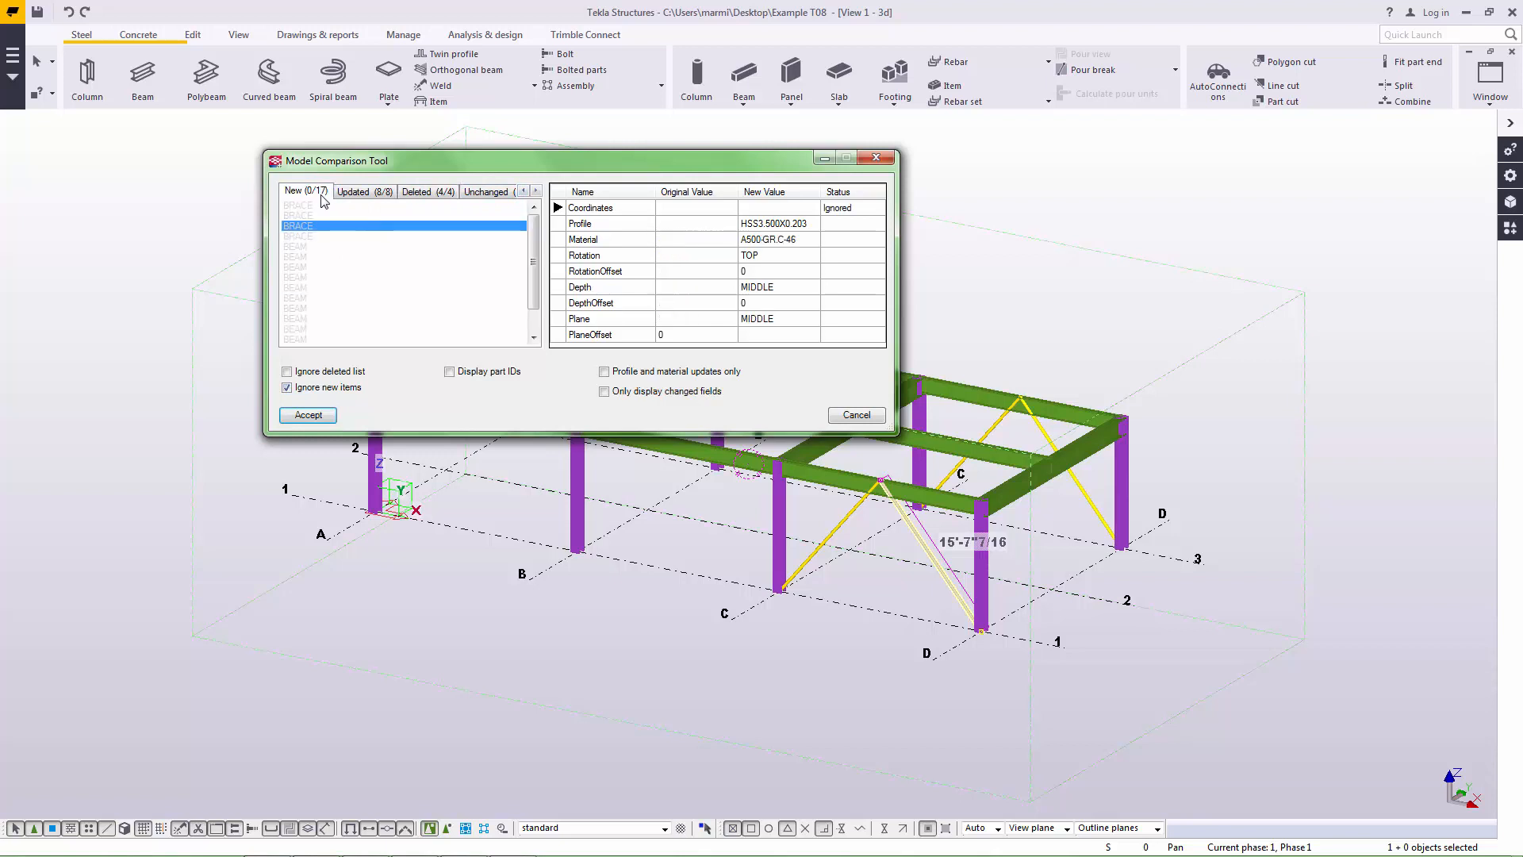
{"action": "left_click", "coordinate": [302, 391]}
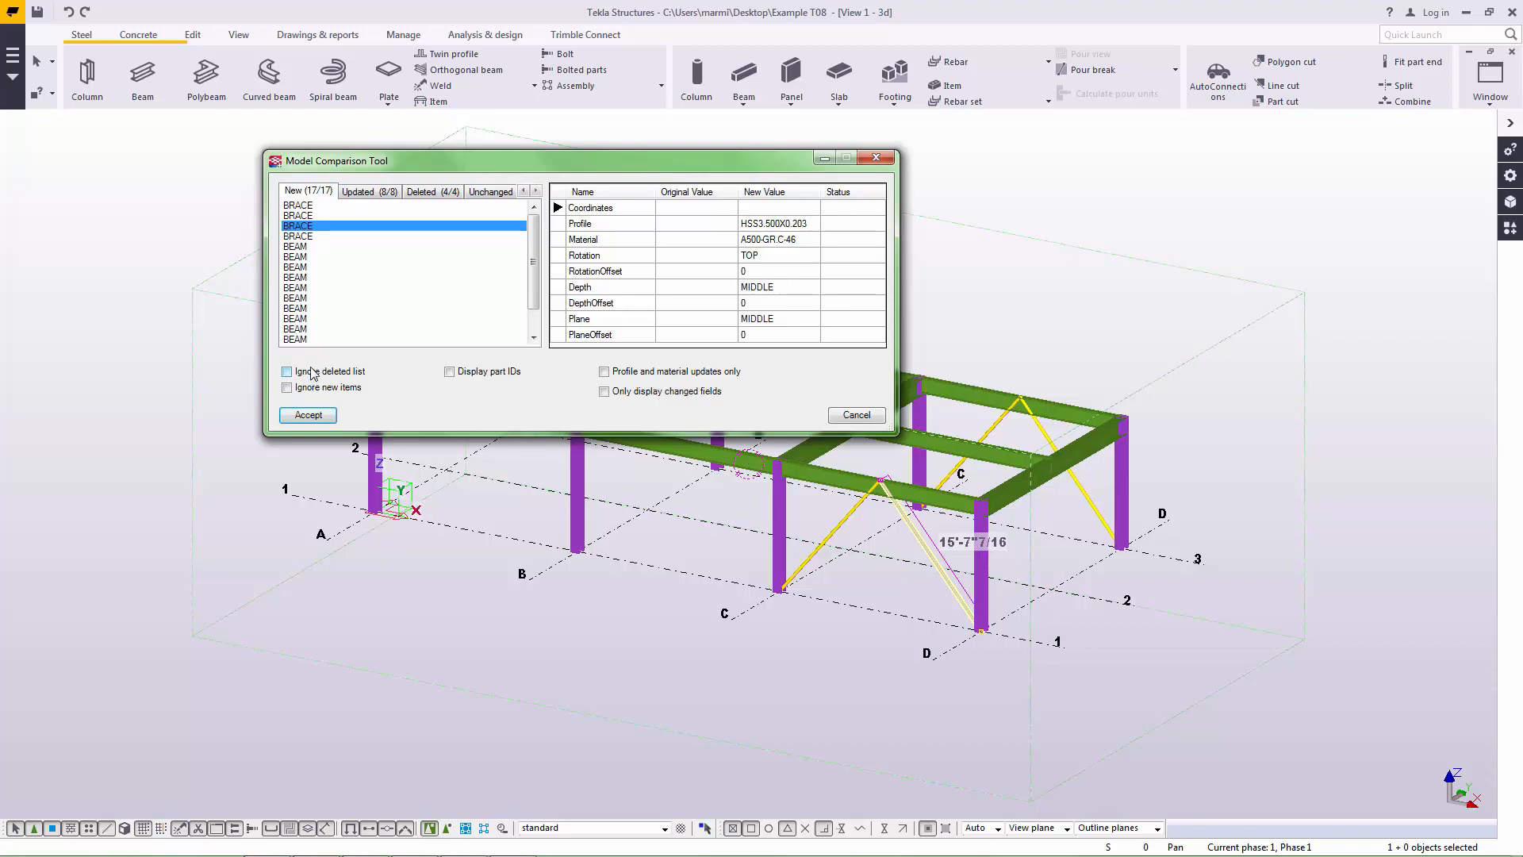
Accept the compared changes into the model and close the Tekla Structural Designer import.
{"action": "left_click", "coordinate": [327, 416]}
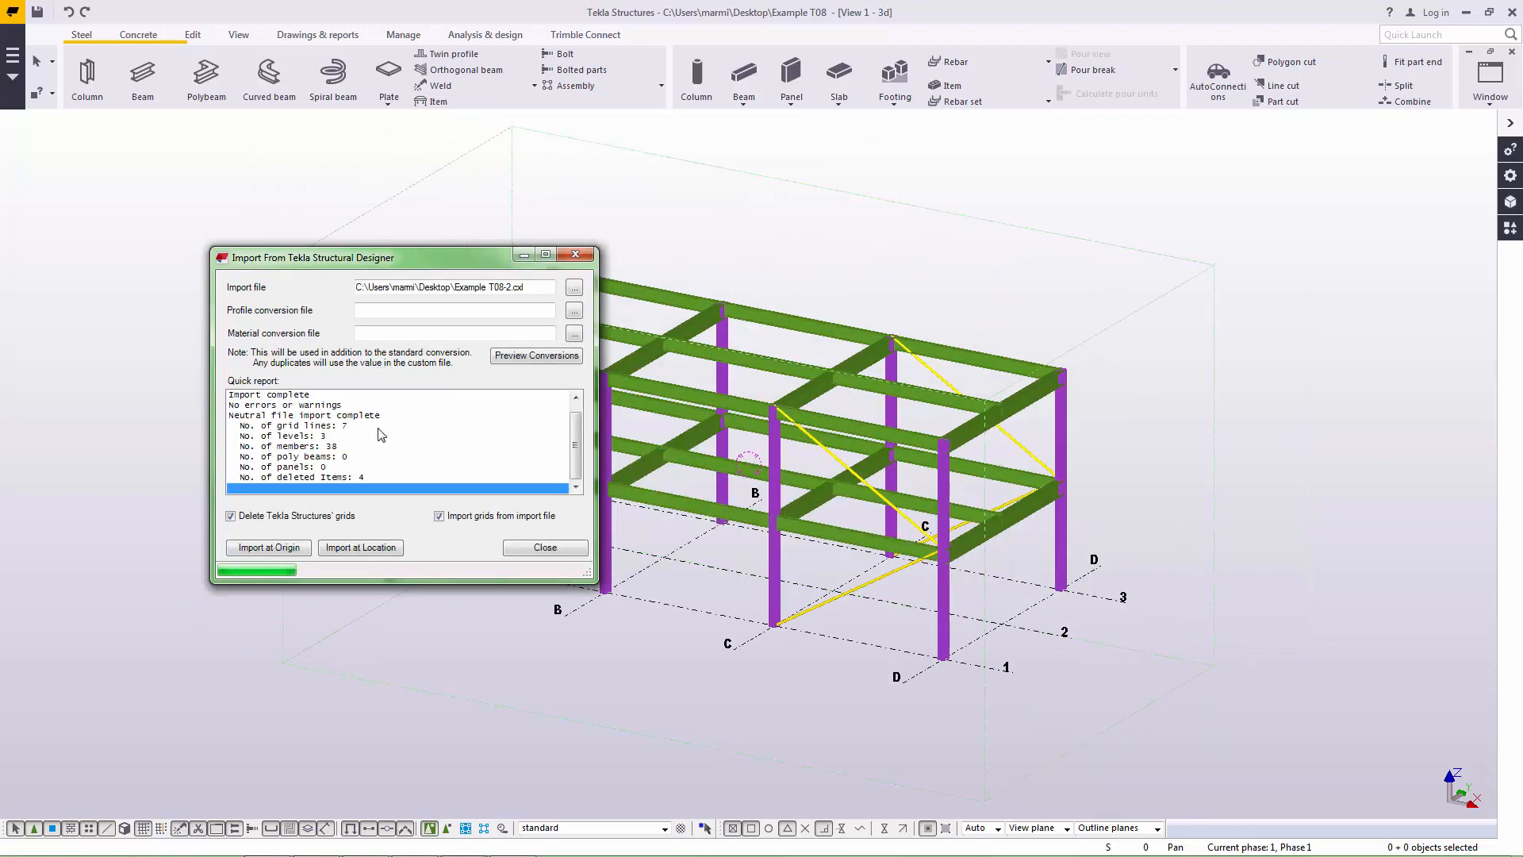
{"action": "left_click", "coordinate": [533, 549]}
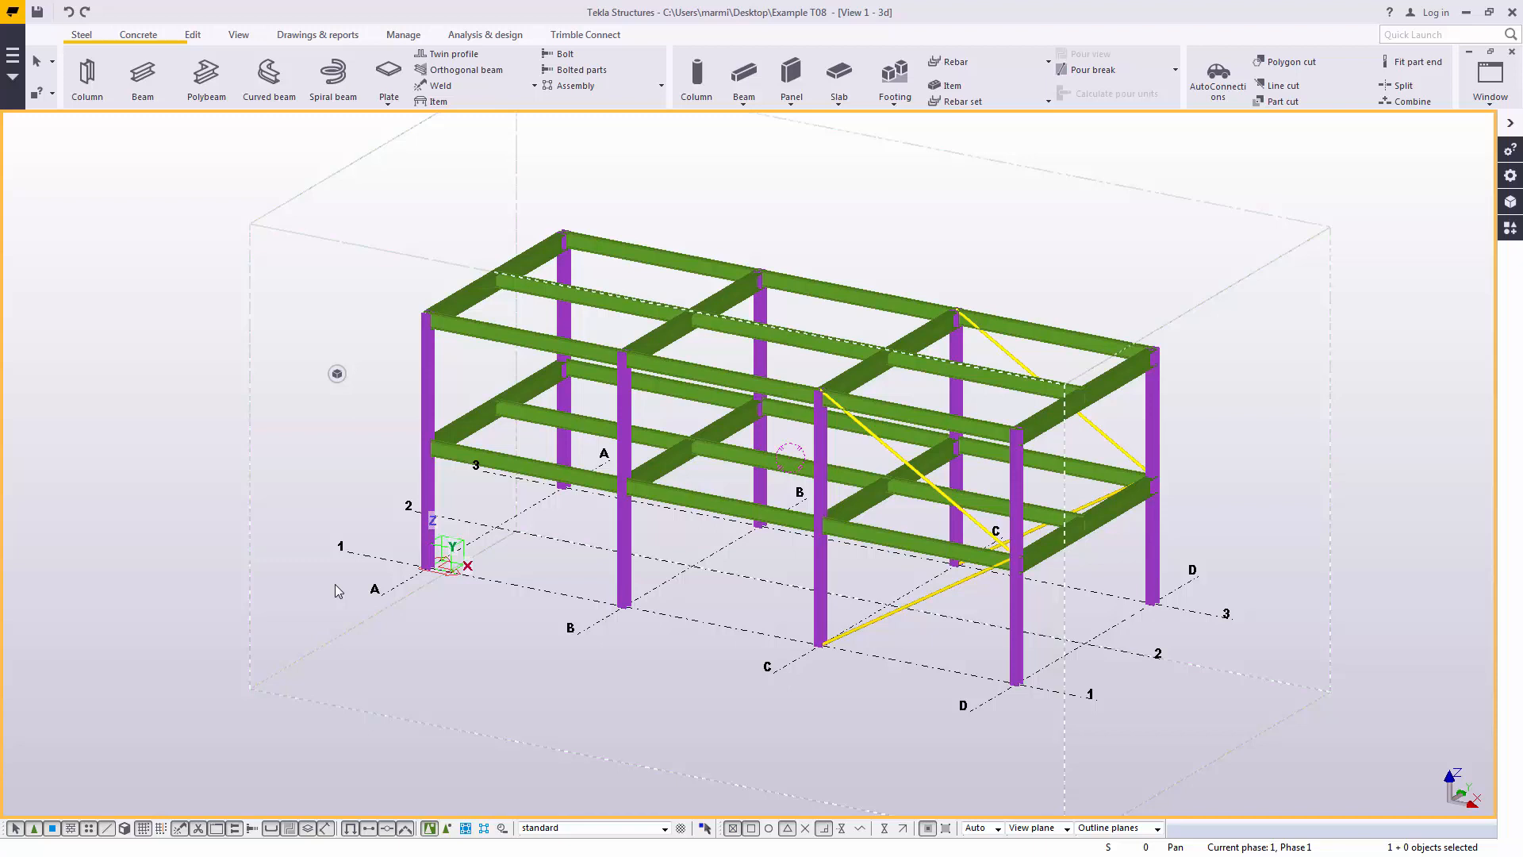
Apply the TSD_Integration Status Updated color and transparency setting to the 3D view, and open its object representation settings.
{"action": "right_click", "coordinate": [311, 461]}
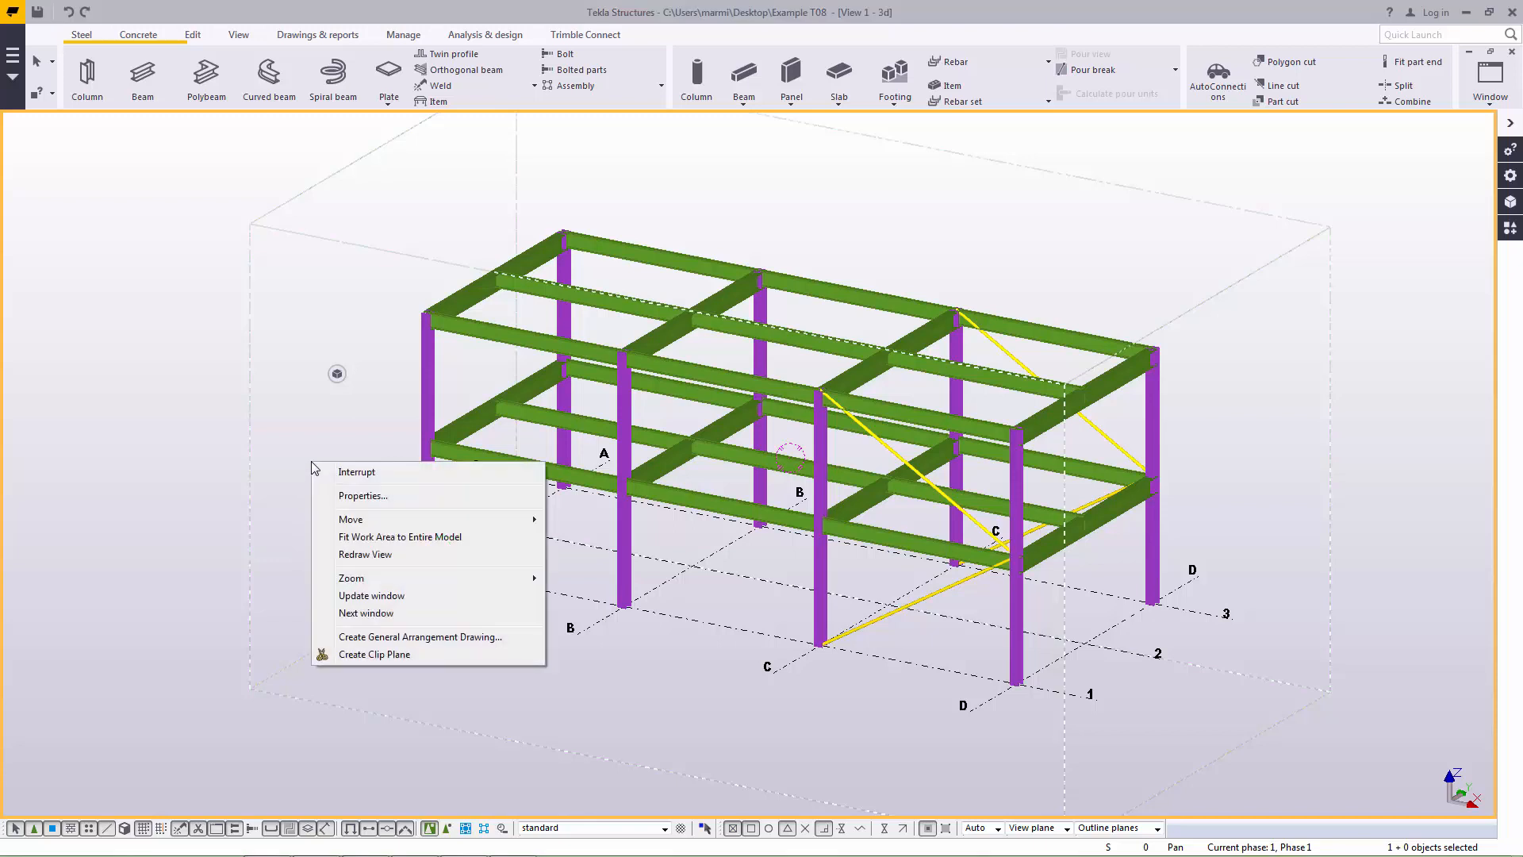
{"action": "left_click", "coordinate": [365, 496]}
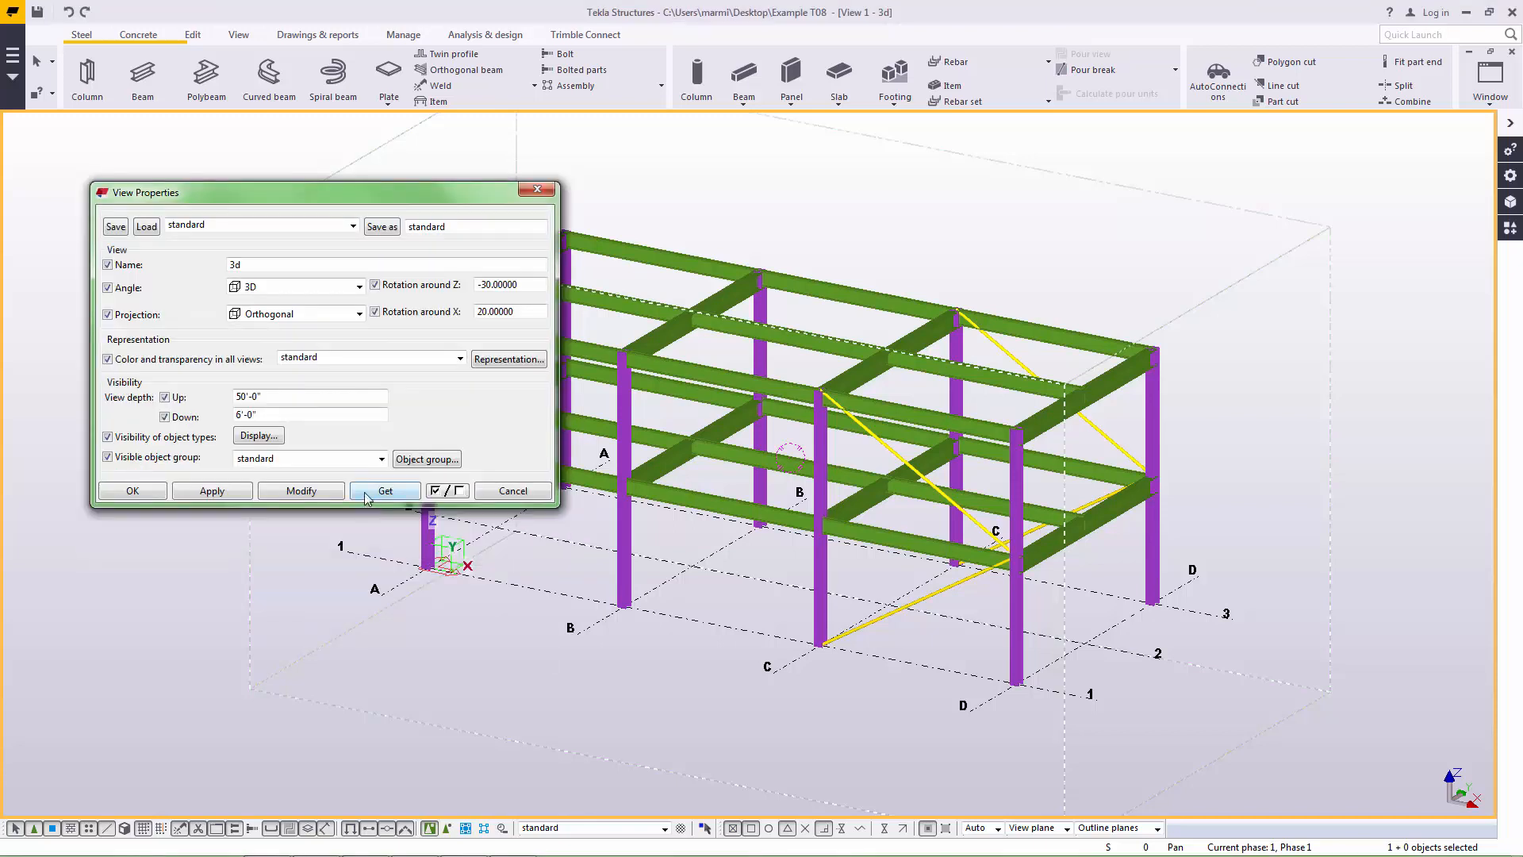
{"action": "left_click", "coordinate": [460, 360]}
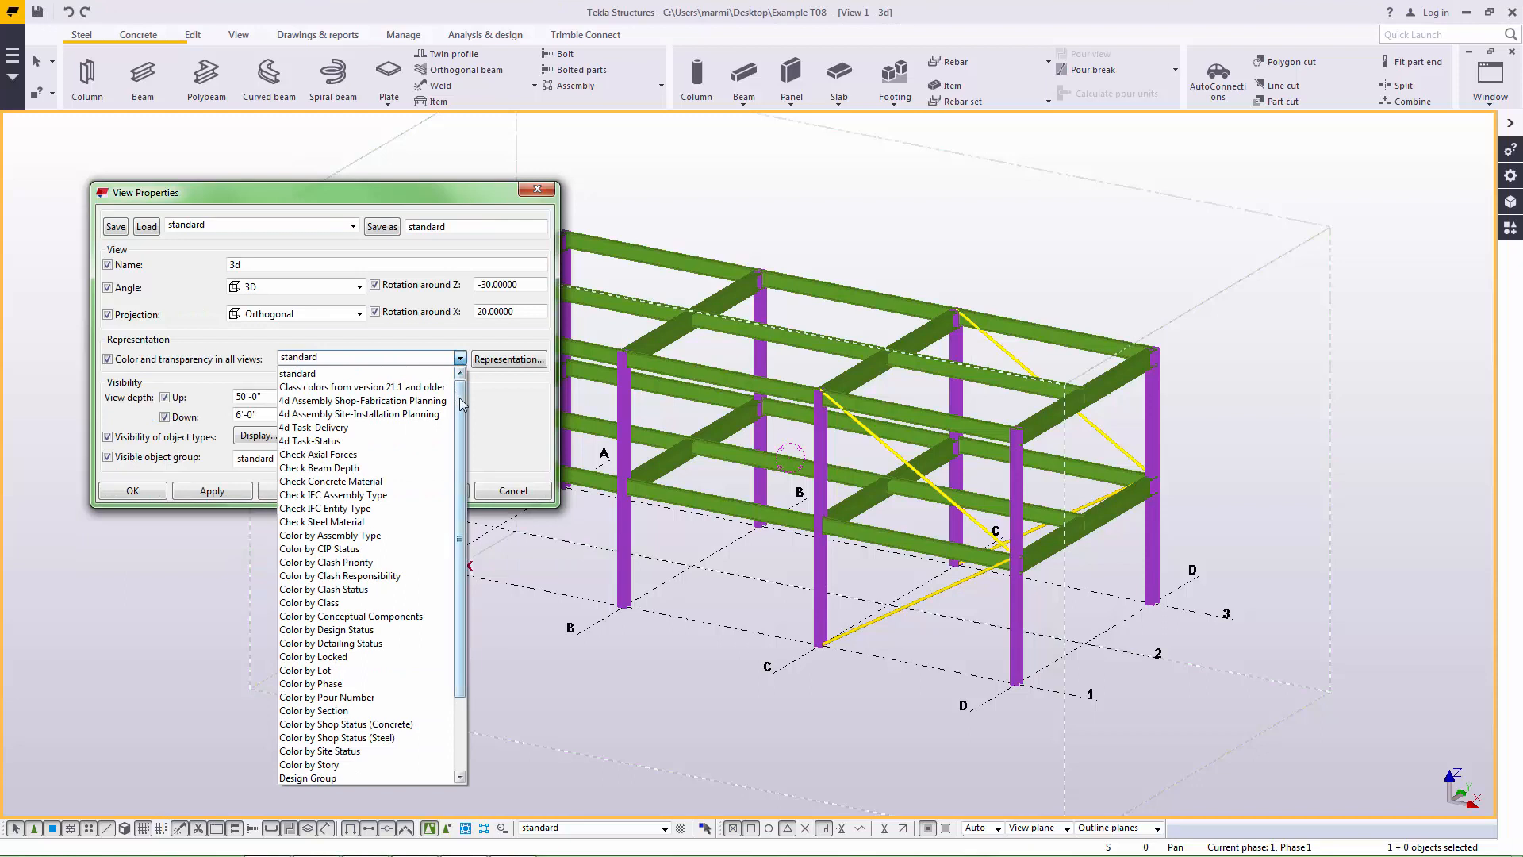
{"action": "left_click_drag", "start_coordinate": [459, 402], "coordinate": [450, 481]}
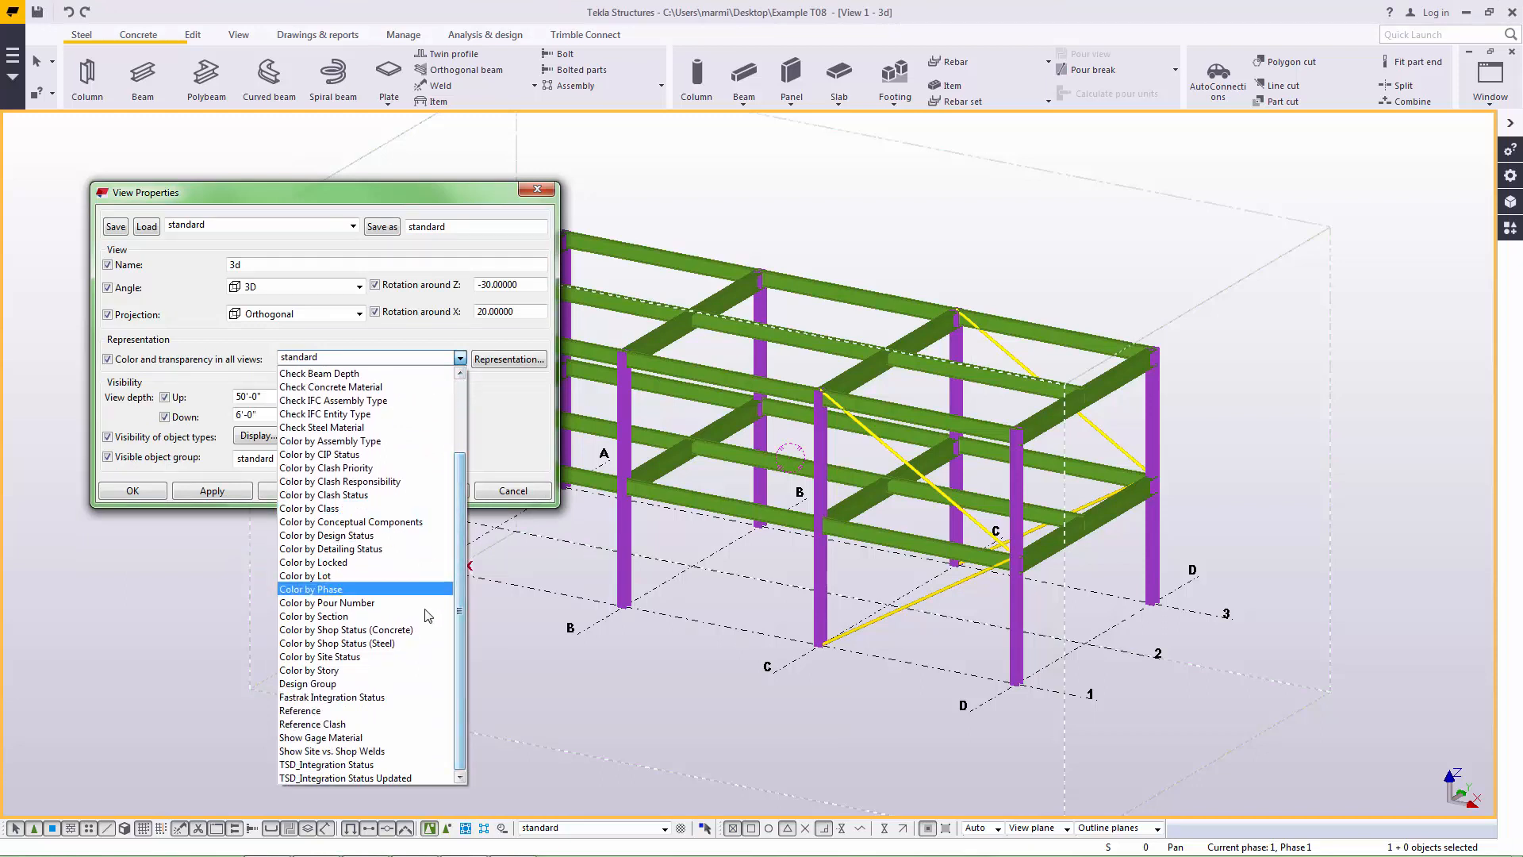
{"action": "left_click", "coordinate": [399, 777]}
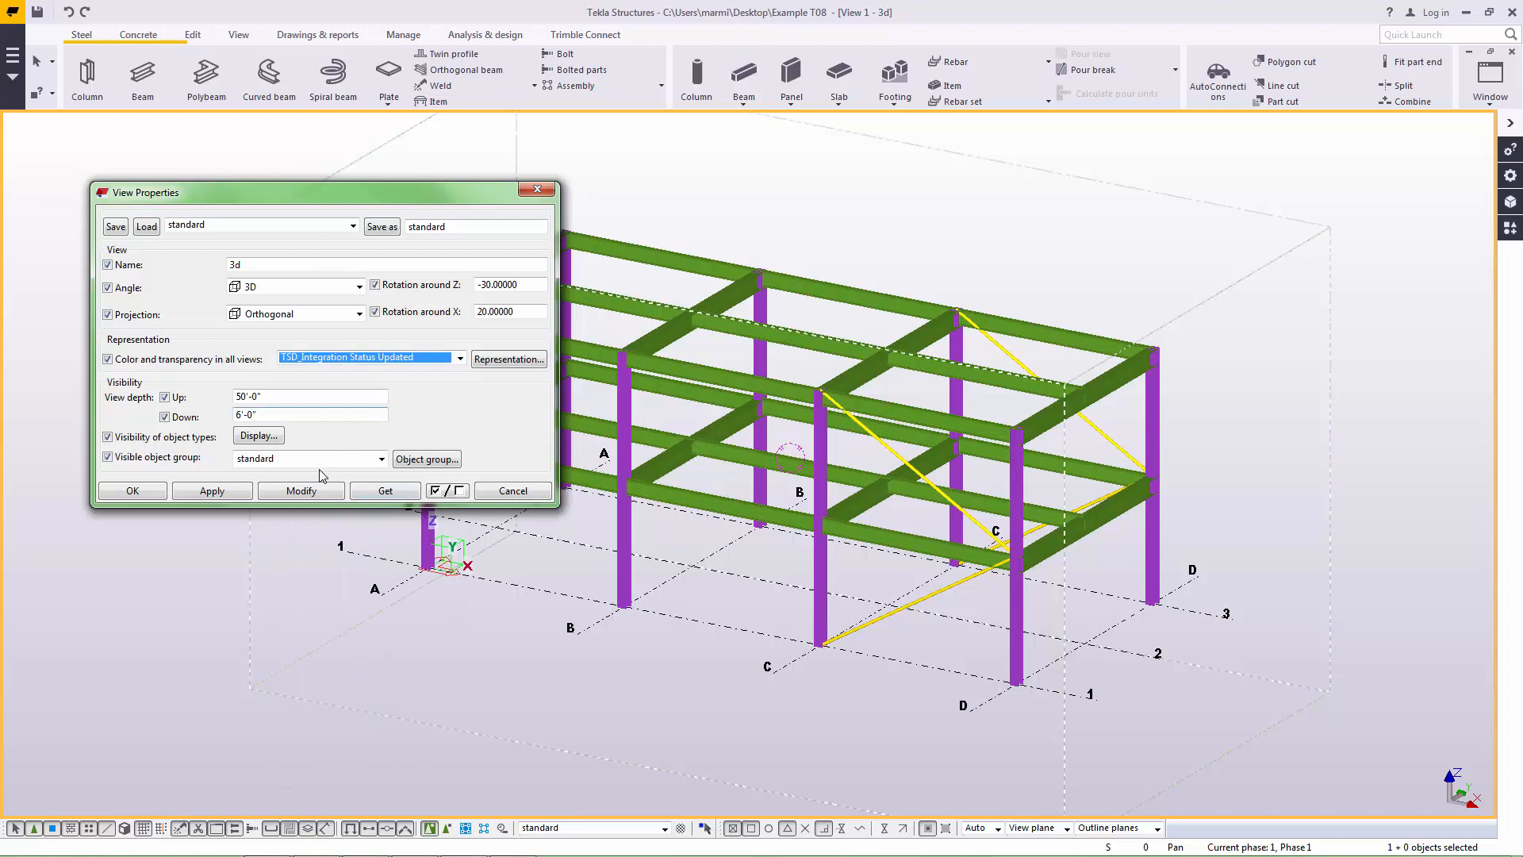
{"action": "left_click", "coordinate": [289, 492]}
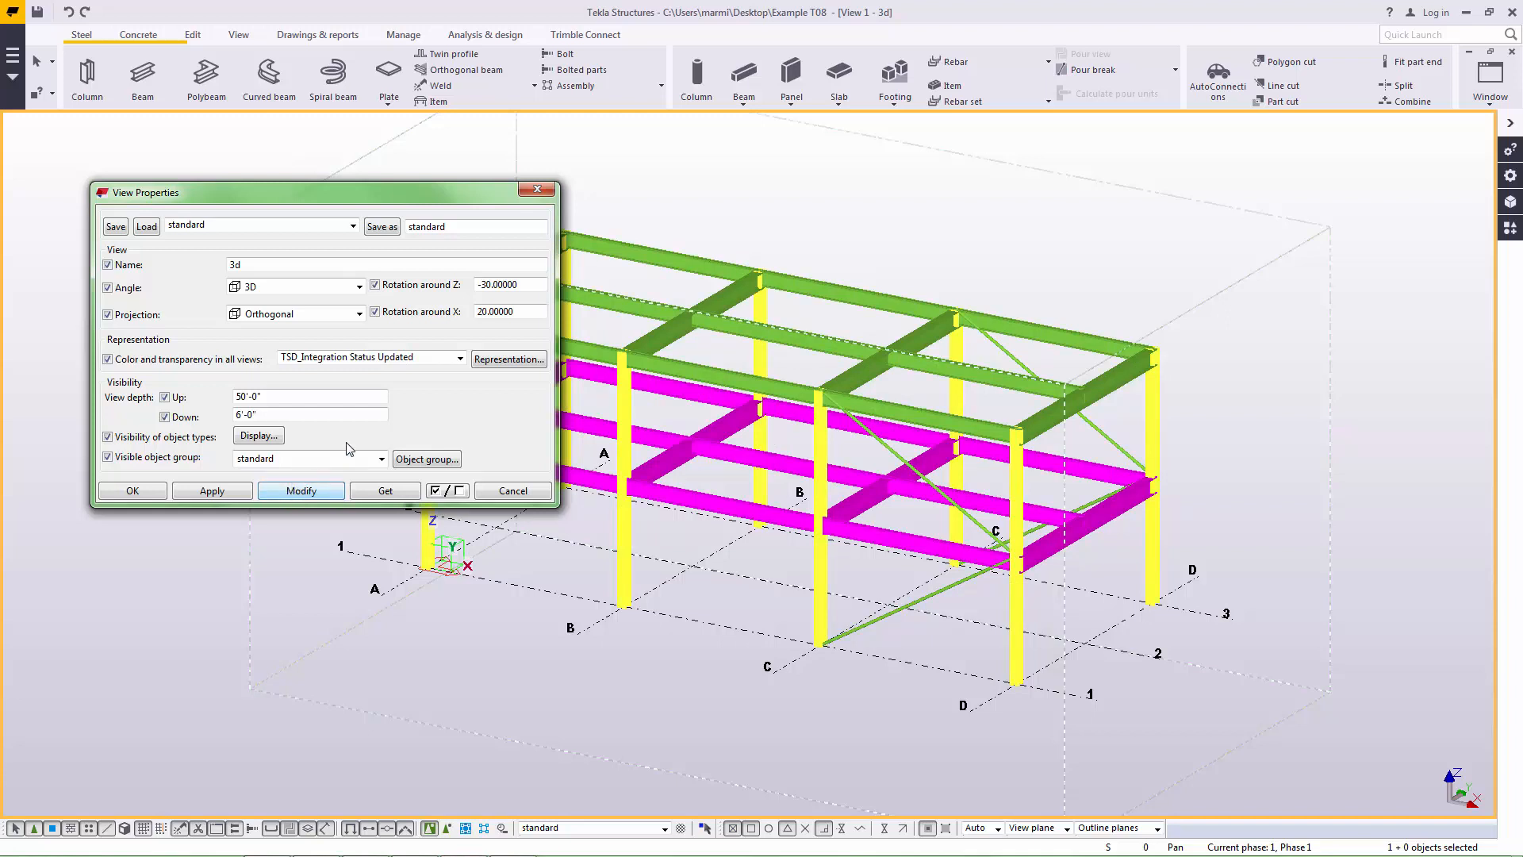
{"action": "left_click", "coordinate": [512, 362]}
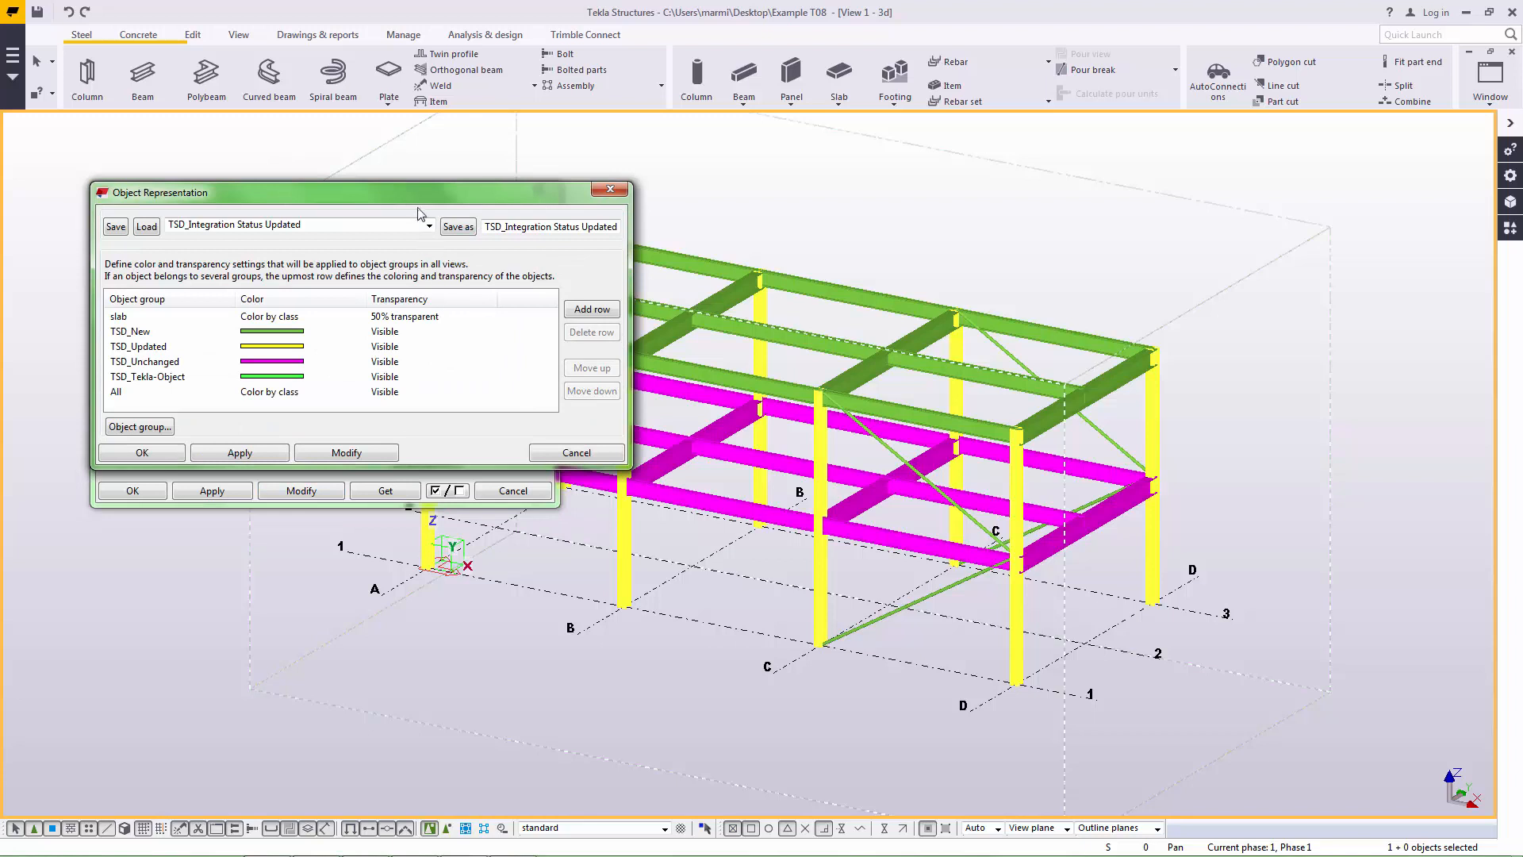
Review the color assignments of the TSD_New, TSD_Updated and TSD_Unchanged object groups against the model, and close the object representation settings.
{"action": "left_click_drag", "start_coordinate": [451, 187], "coordinate": [1177, 196]}
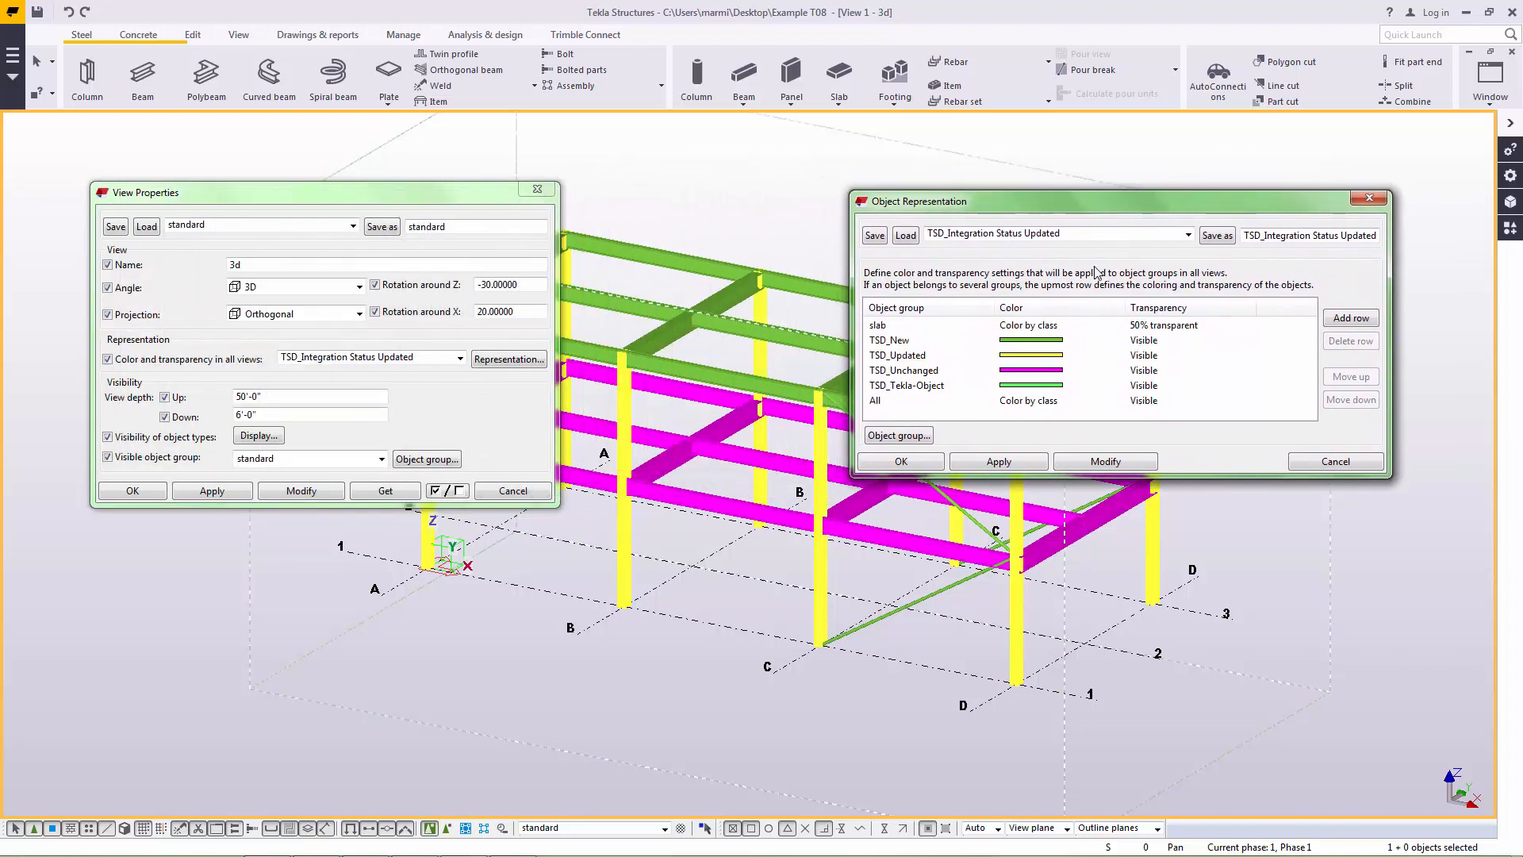
{"action": "left_click", "coordinate": [935, 342]}
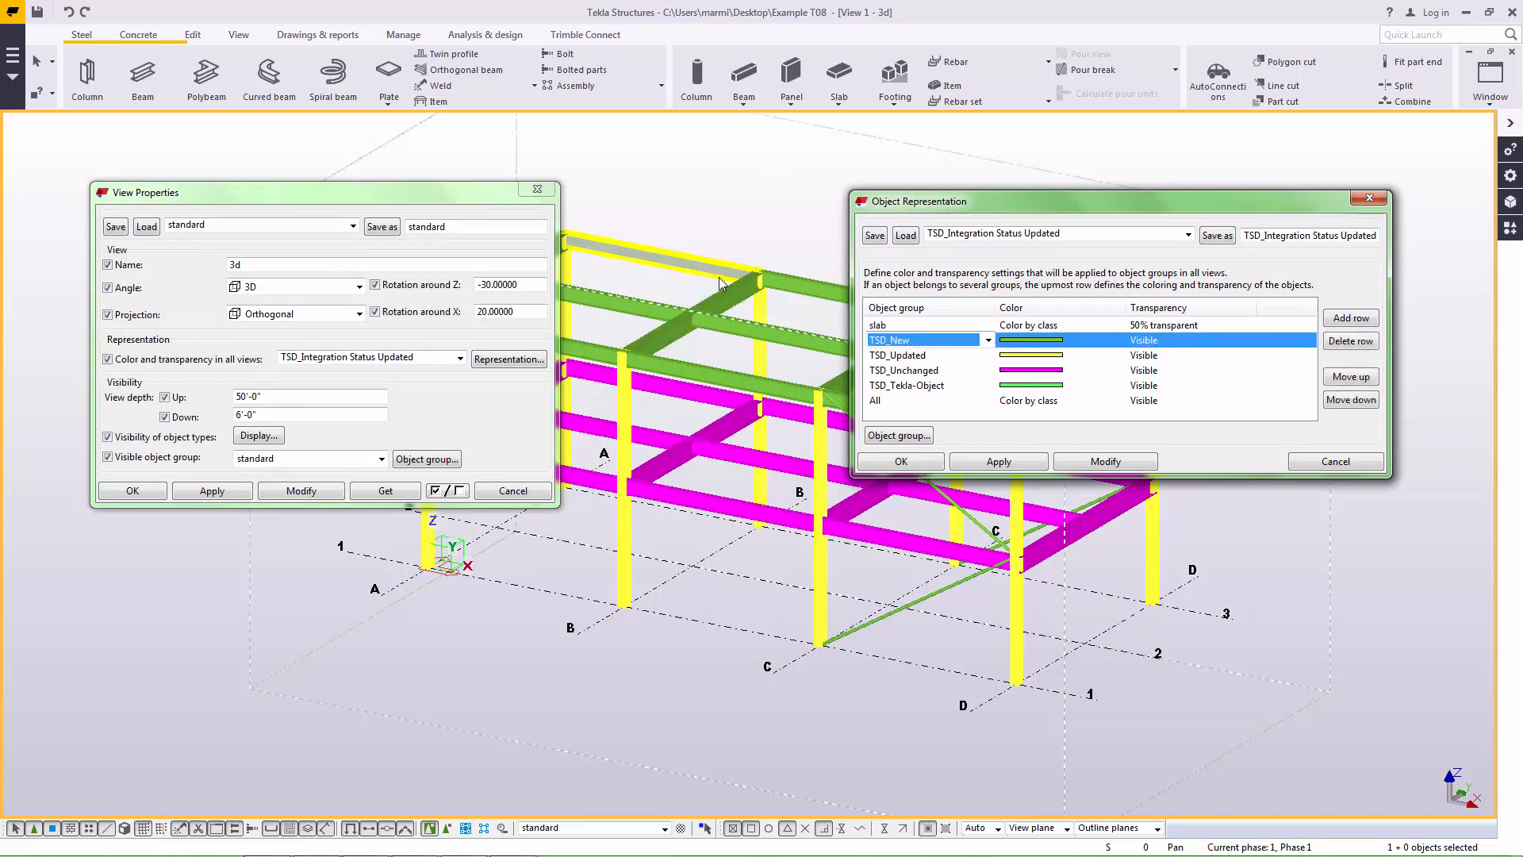
{"action": "left_click", "coordinate": [906, 356]}
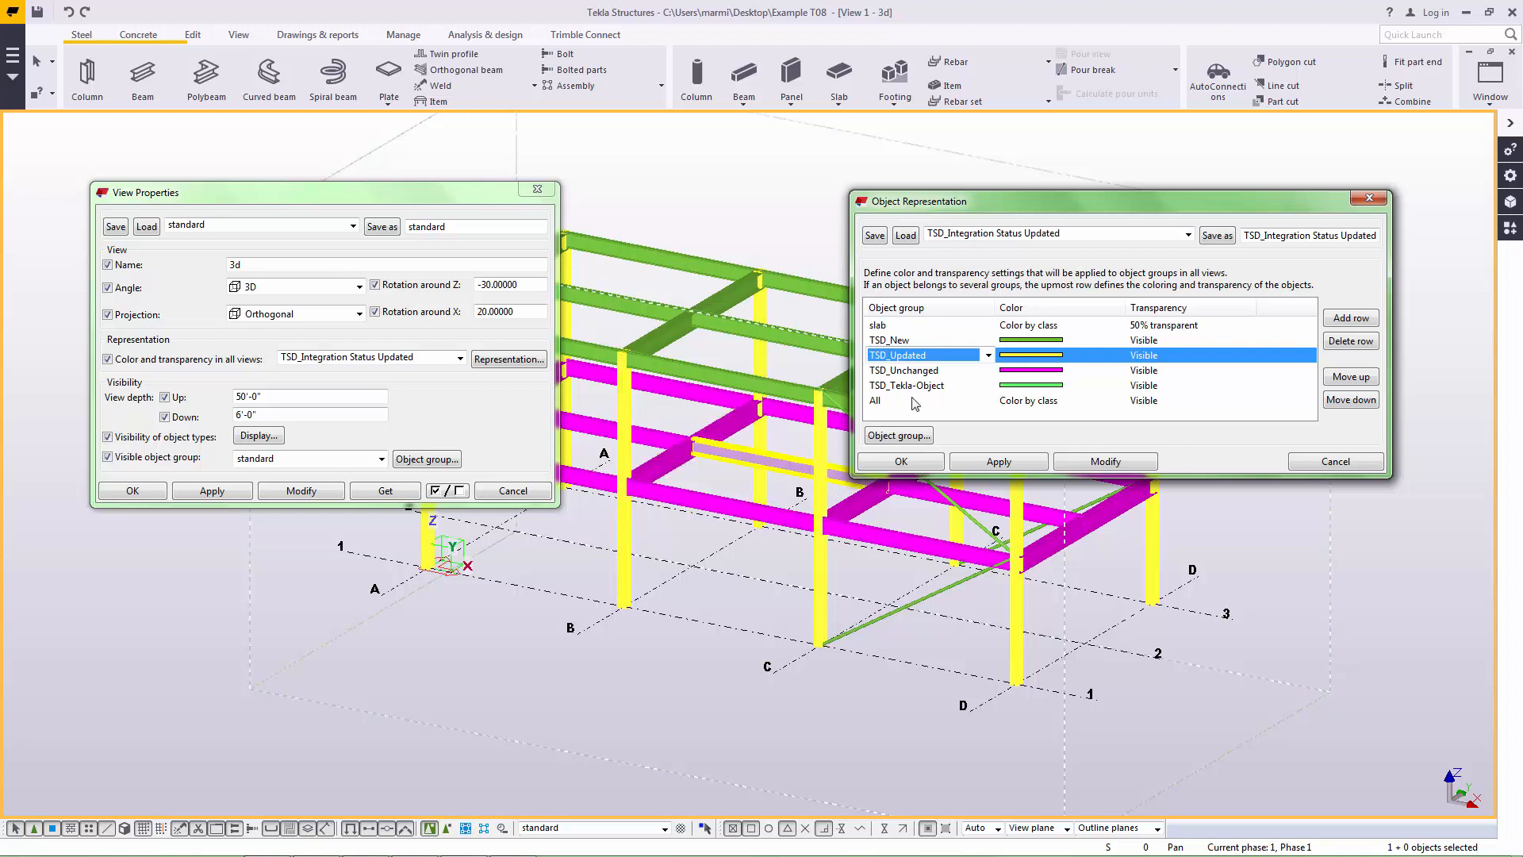
{"action": "left_click", "coordinate": [934, 376]}
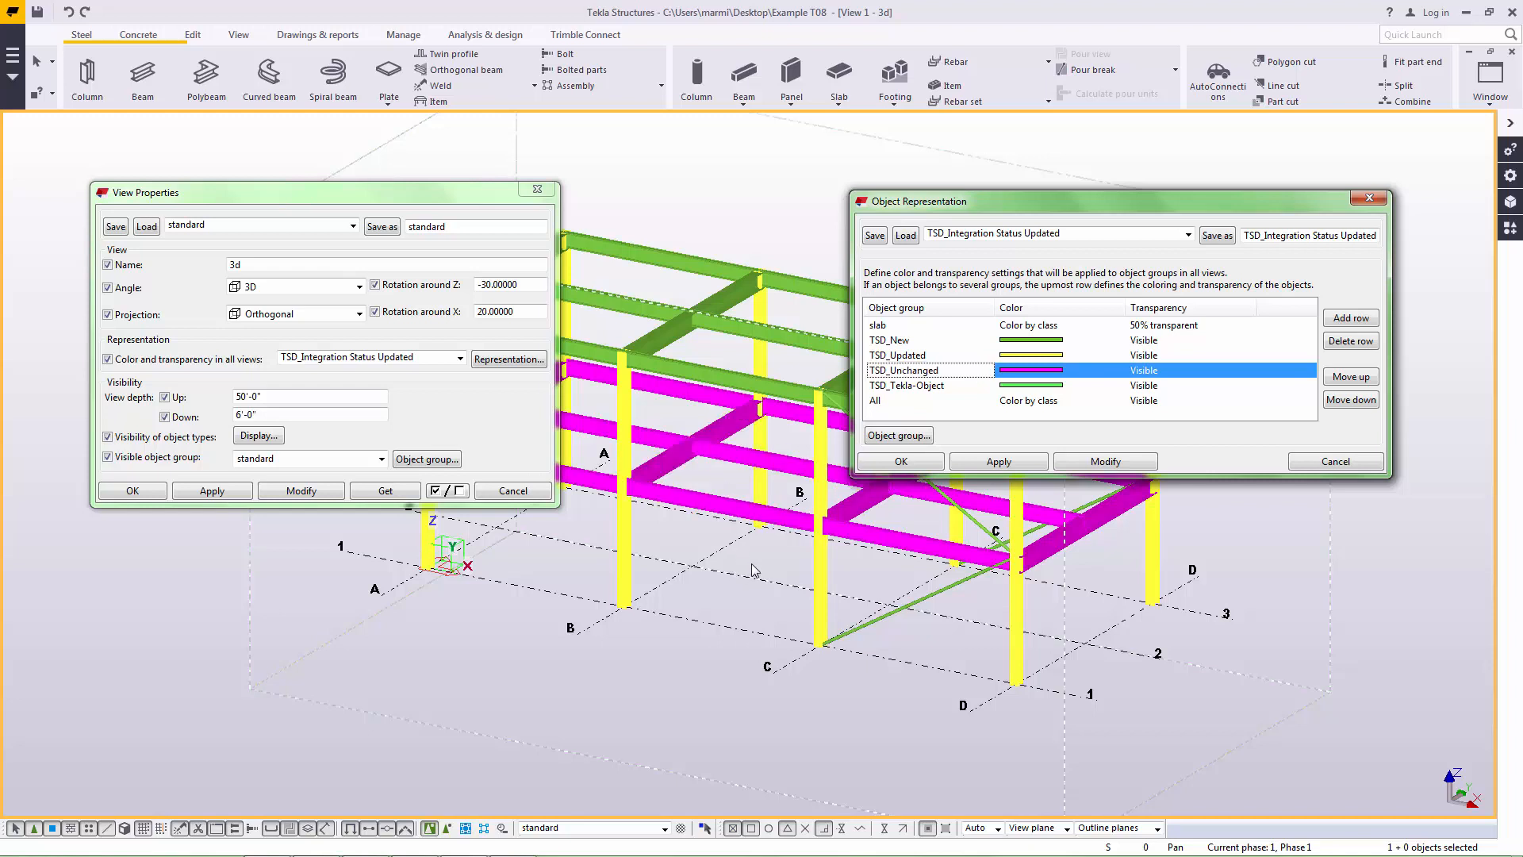
{"action": "left_click", "coordinate": [915, 465]}
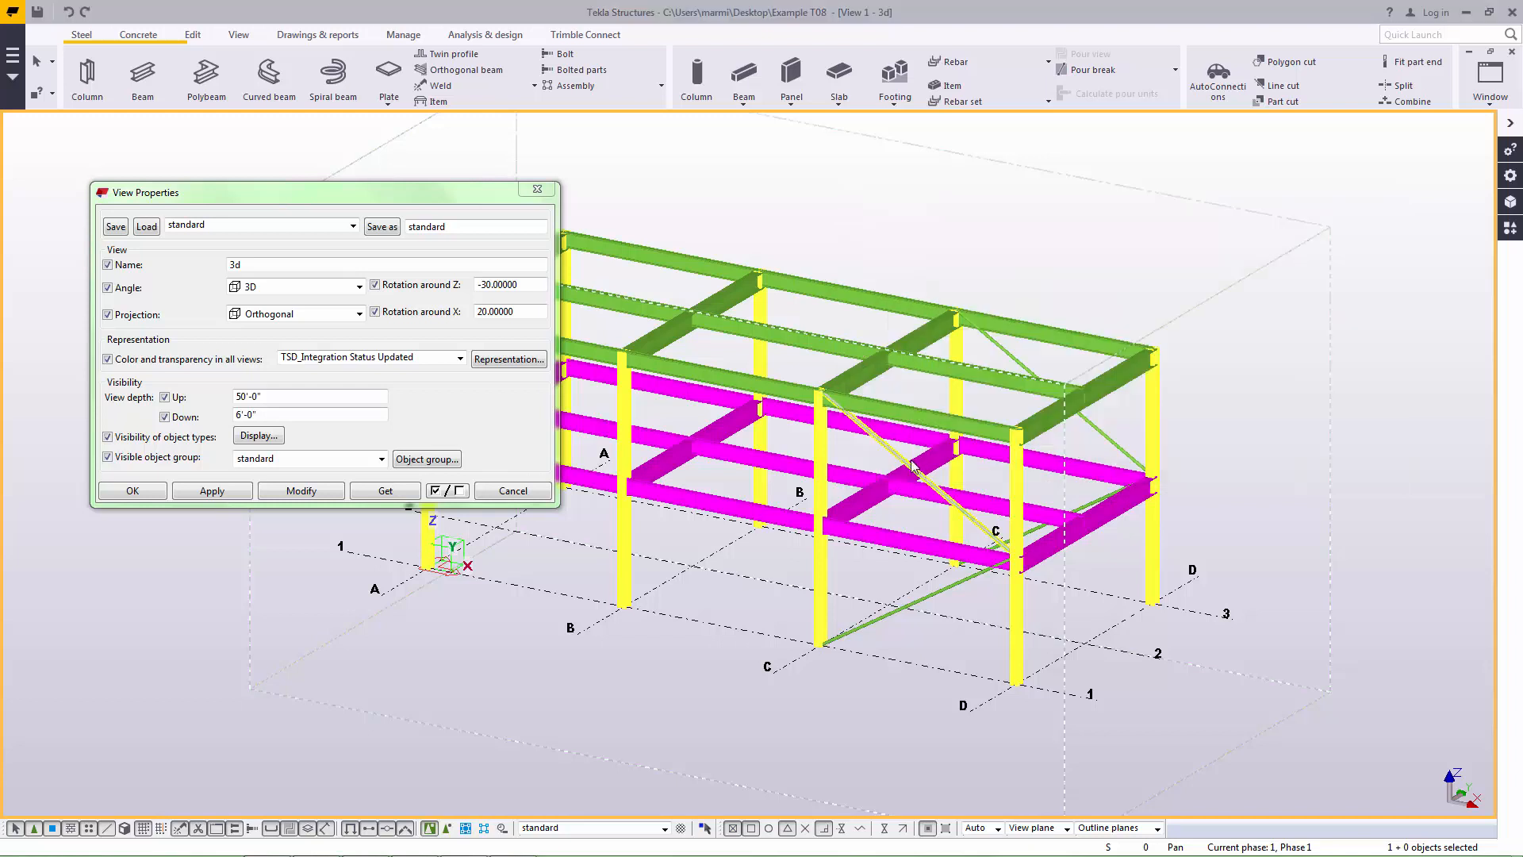
Set the 3D view's color and transparency setting to standard and apply it to the view.
{"action": "left_click", "coordinate": [460, 358]}
{"action": "scroll", "coordinate": [372, 476], "scroll_direction": "up", "scroll_amount": 3}
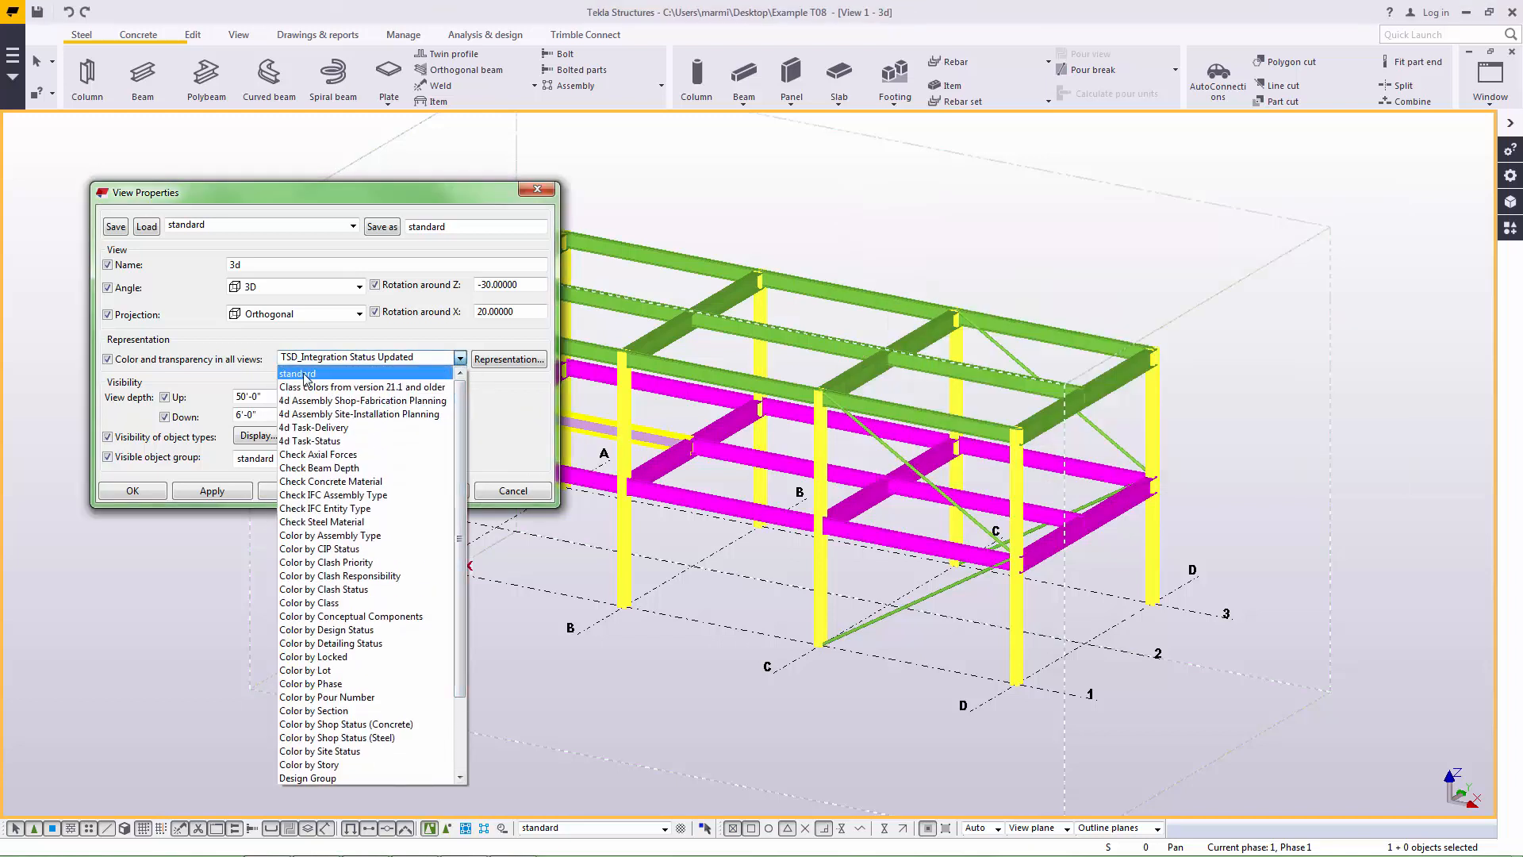
{"action": "left_click", "coordinate": [307, 375]}
{"action": "left_click", "coordinate": [288, 490]}
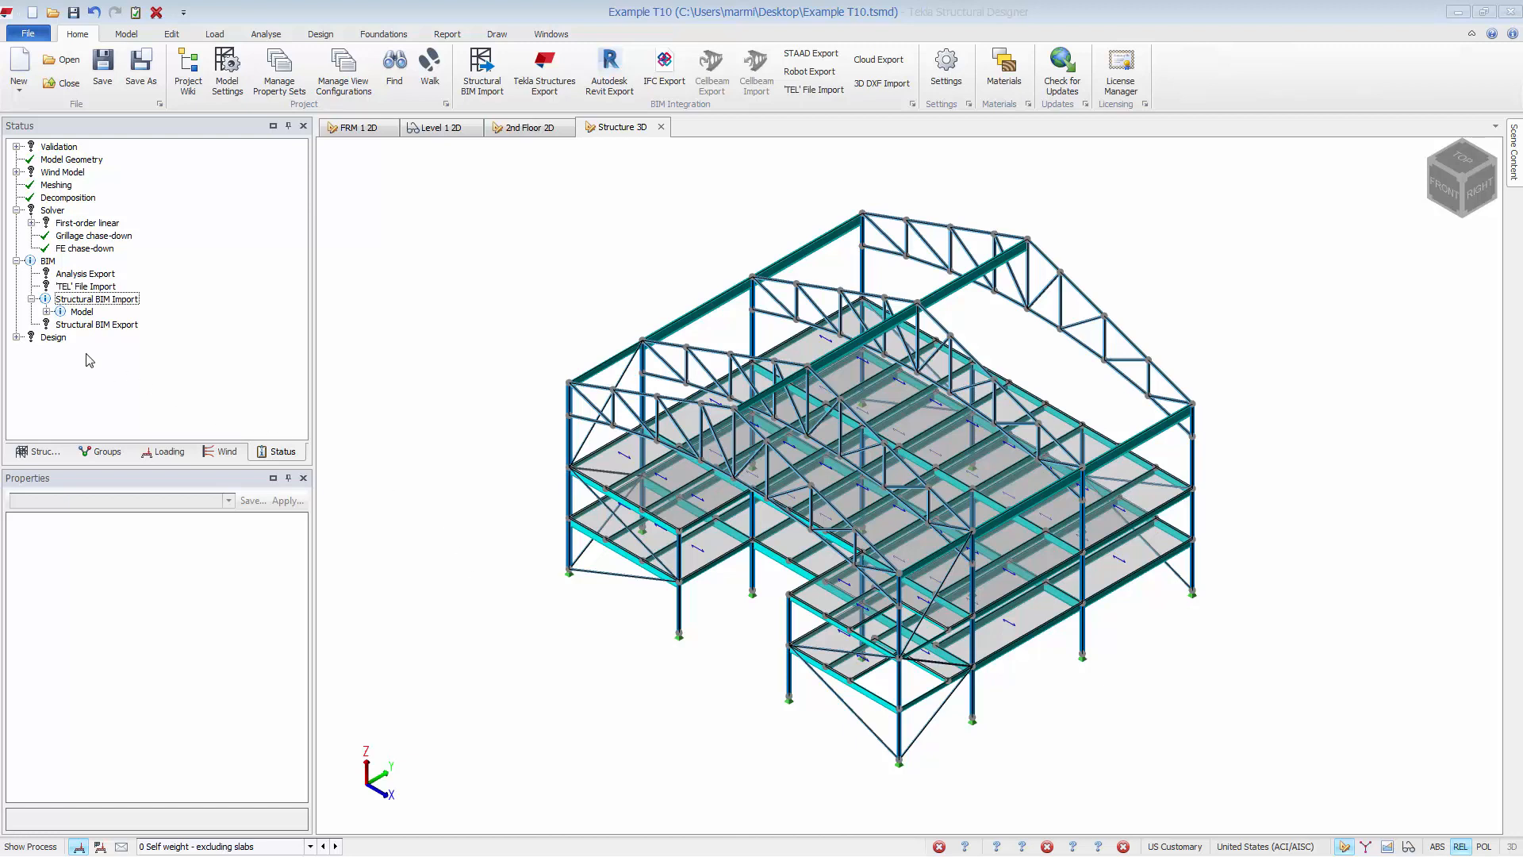
In Tekla Structural Designer, list the section/grade updates of the Structural BIM Import status in full and widen the list to read them.
{"action": "left_click", "coordinate": [46, 312]}
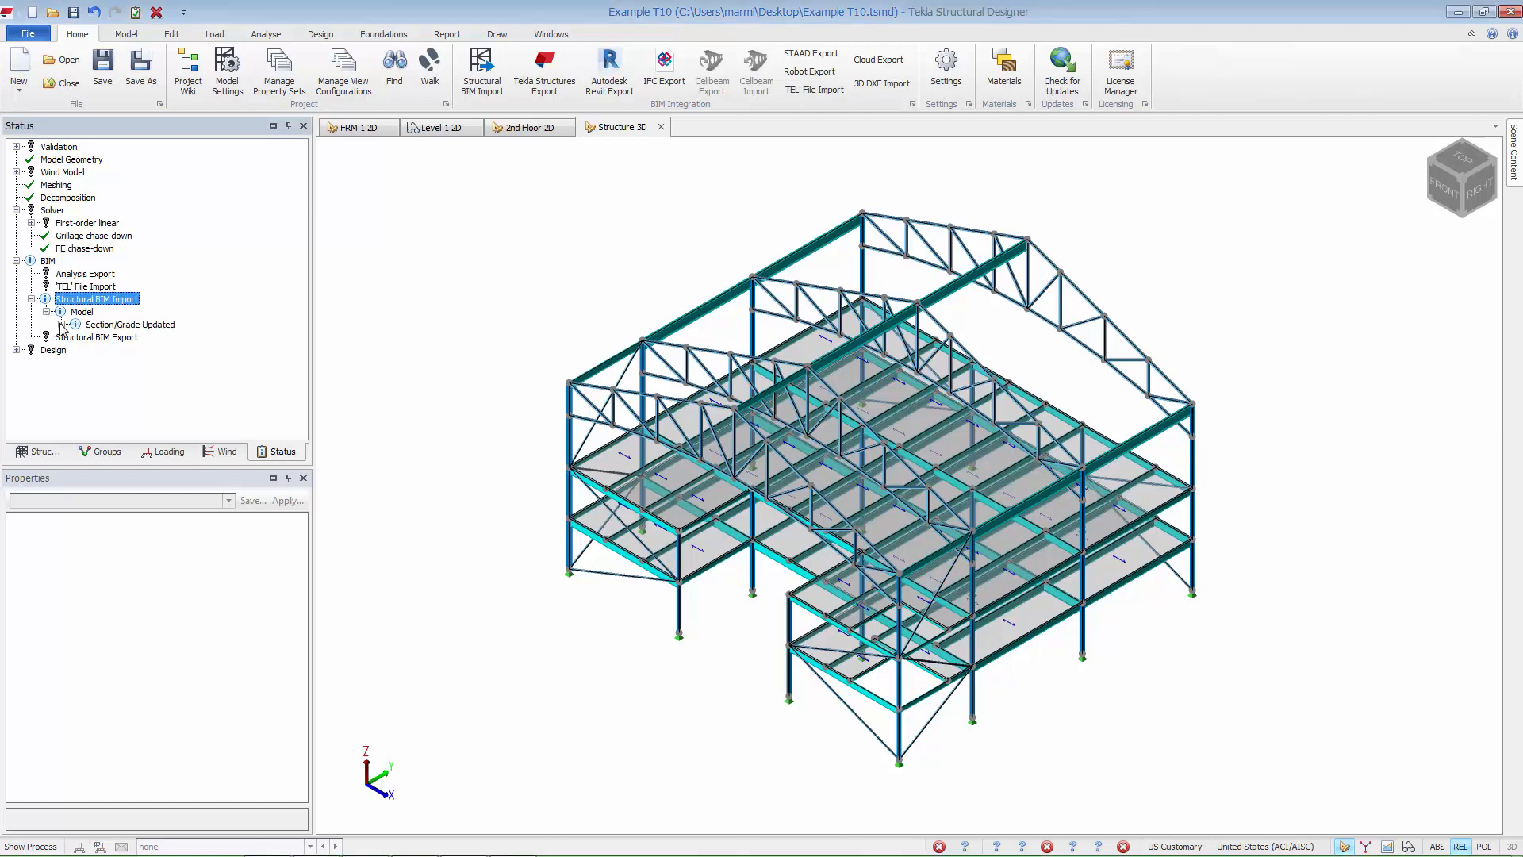
{"action": "left_click", "coordinate": [62, 326]}
{"action": "left_click_drag", "start_coordinate": [311, 327], "coordinate": [424, 327]}
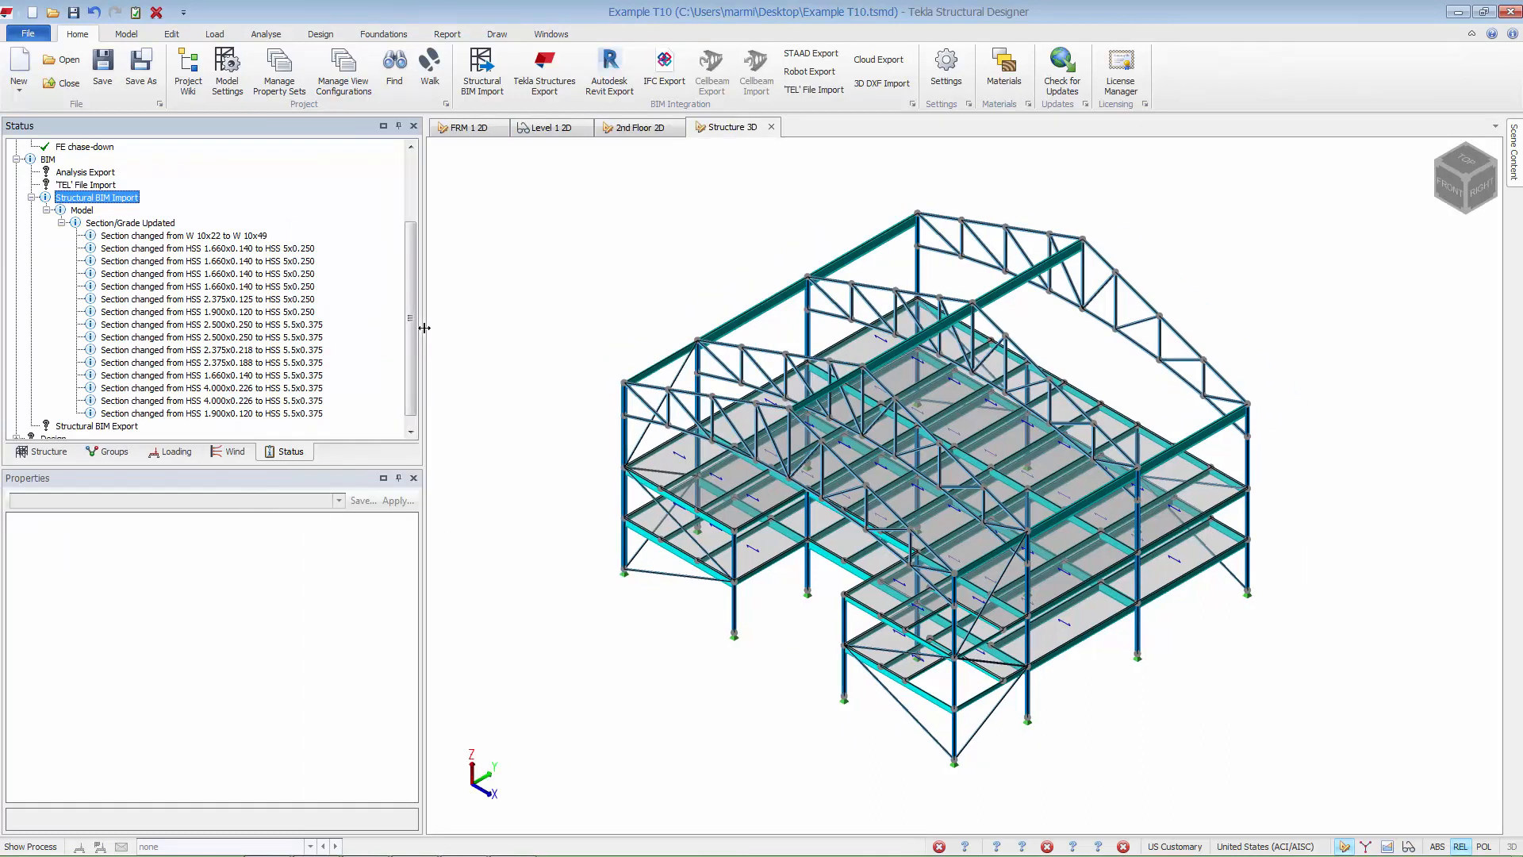
{"action": "left_click", "coordinate": [529, 380]}
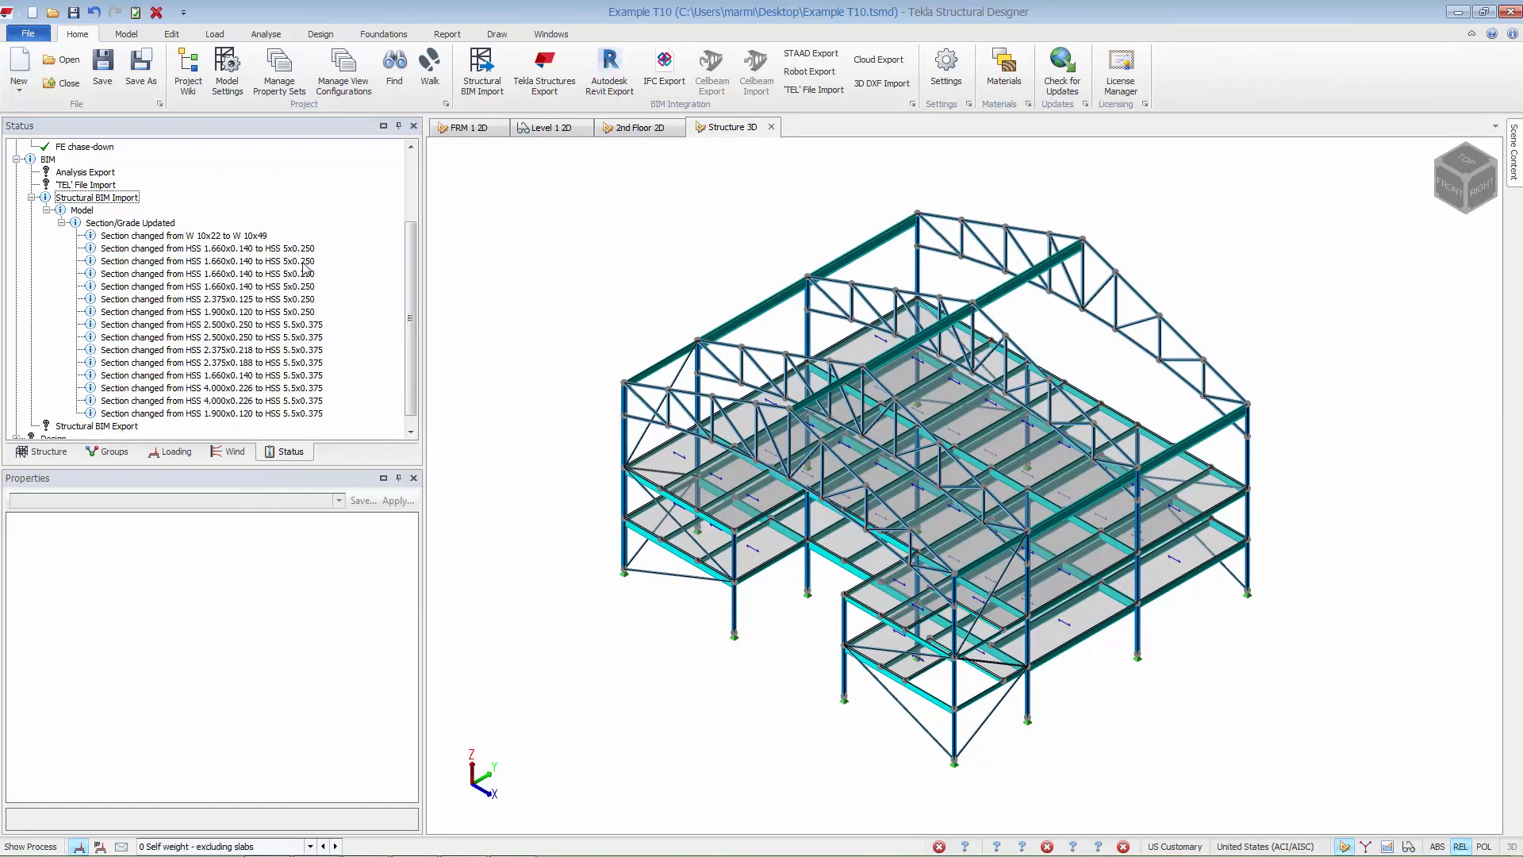
Locate several members with changed sections one by one in the 3D structure, highlight all the section/grade updates together, and clear the selection.
{"action": "left_click", "coordinate": [252, 236]}
{"action": "left_click", "coordinate": [260, 248]}
{"action": "left_click", "coordinate": [266, 261]}
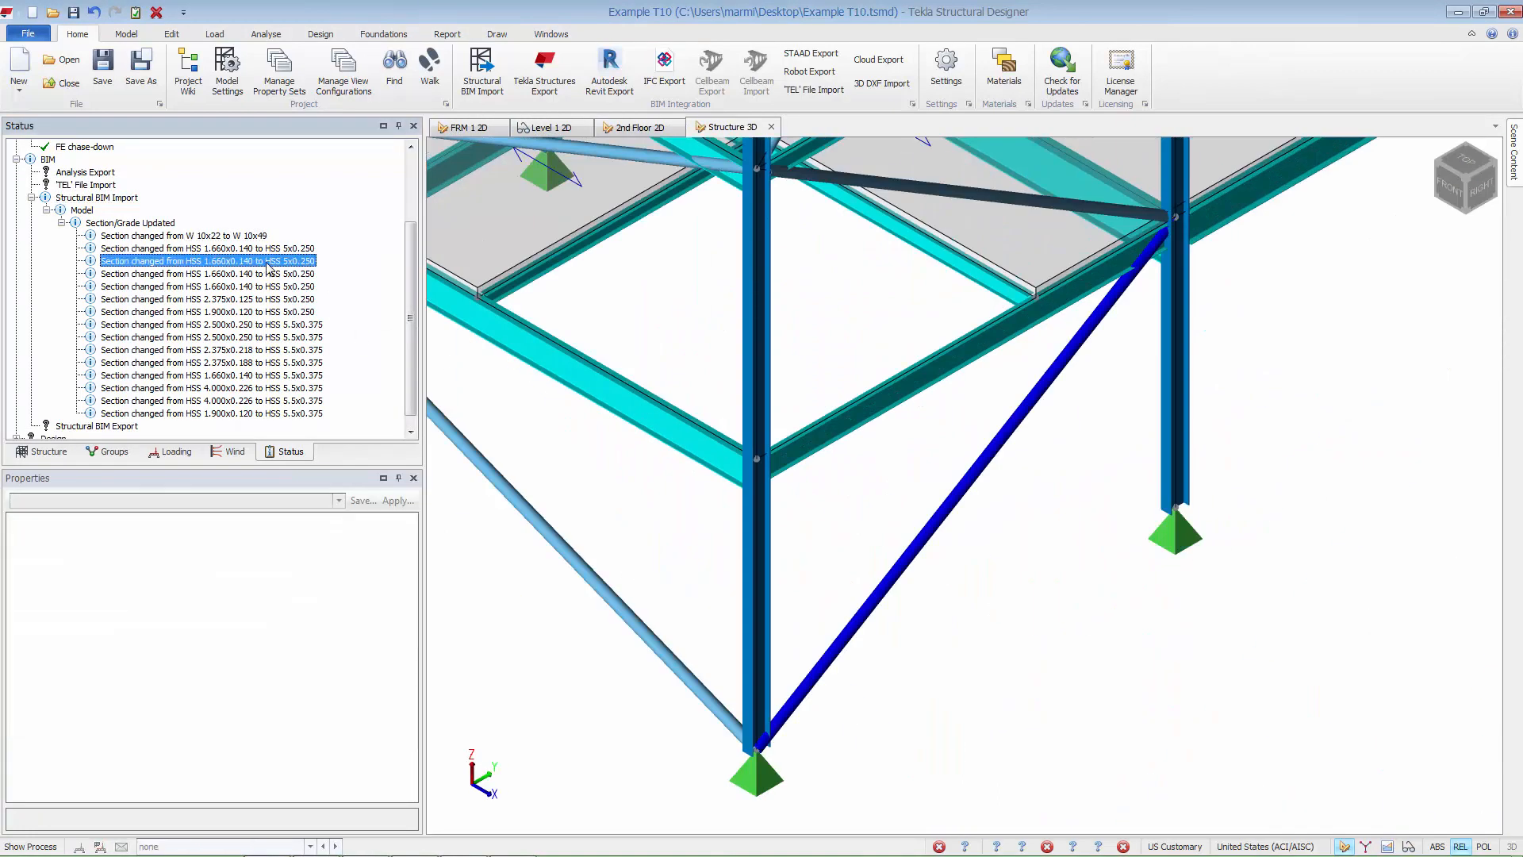
{"action": "left_click", "coordinate": [266, 286]}
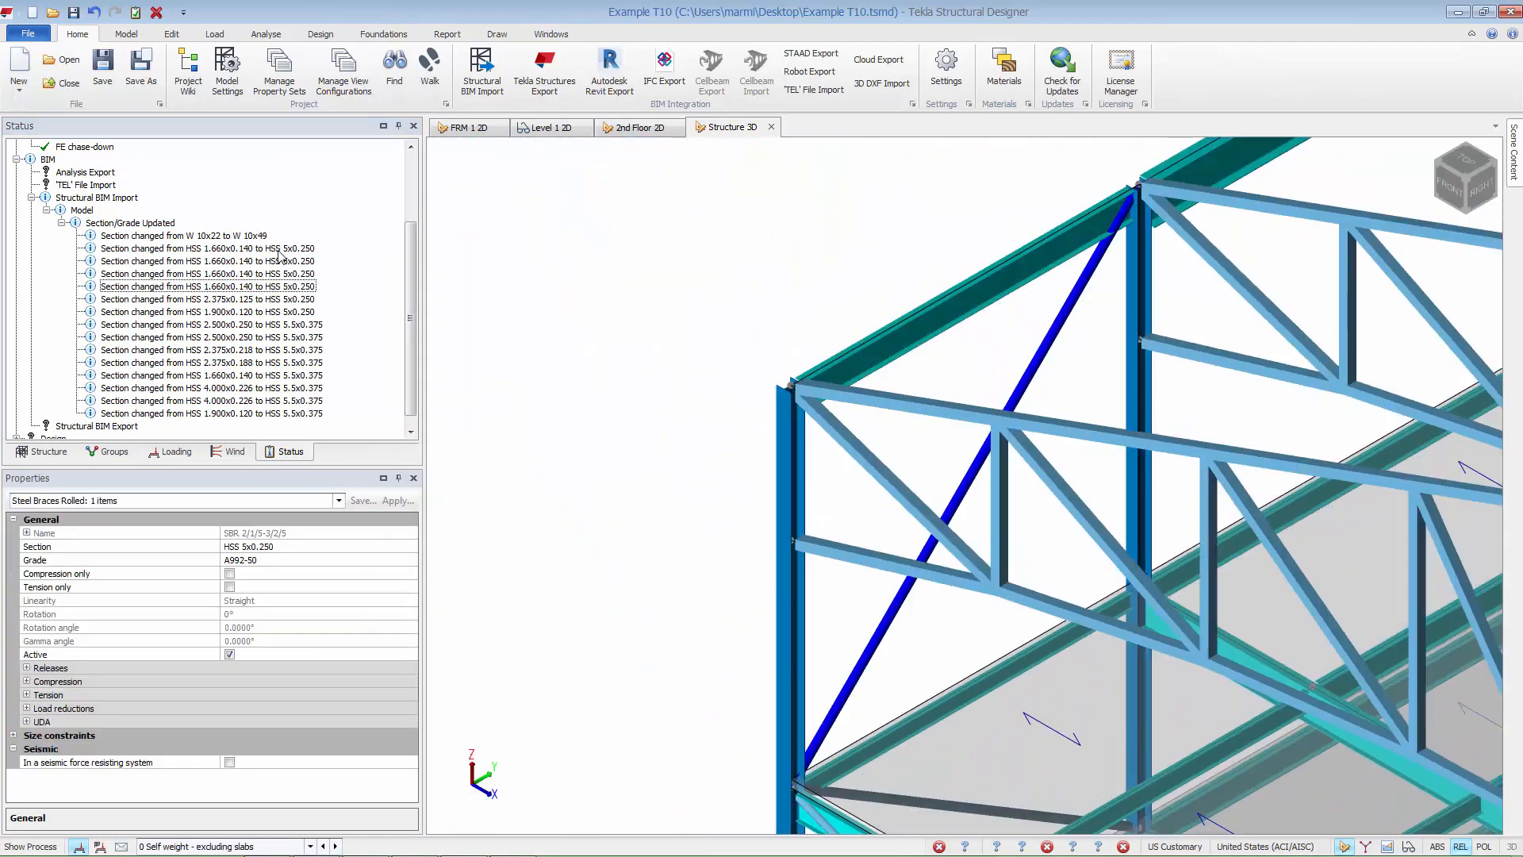
{"action": "left_click", "coordinate": [168, 229]}
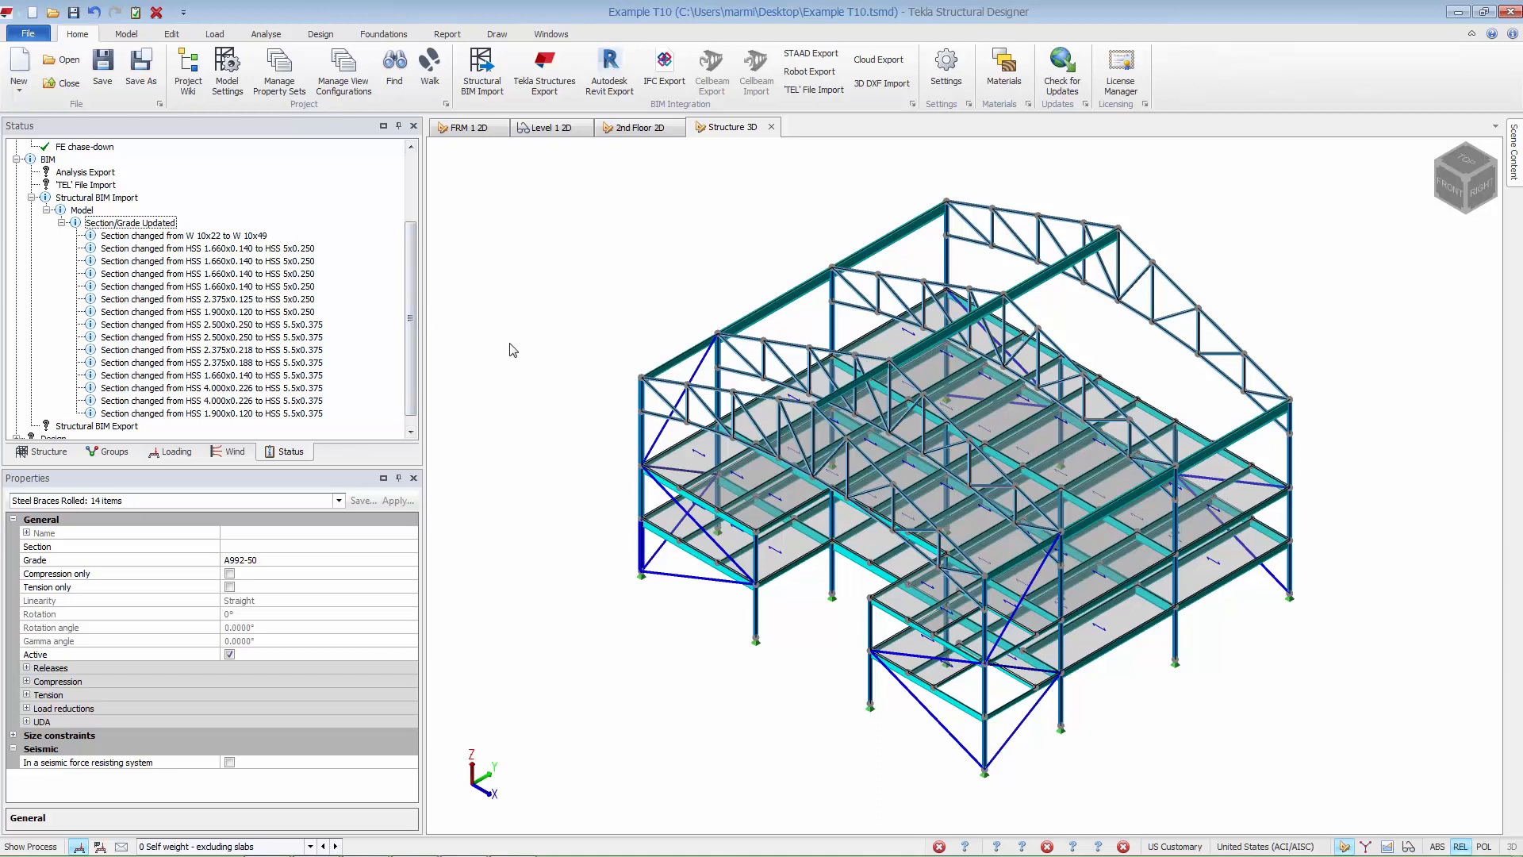
{"action": "left_click", "coordinate": [512, 346]}
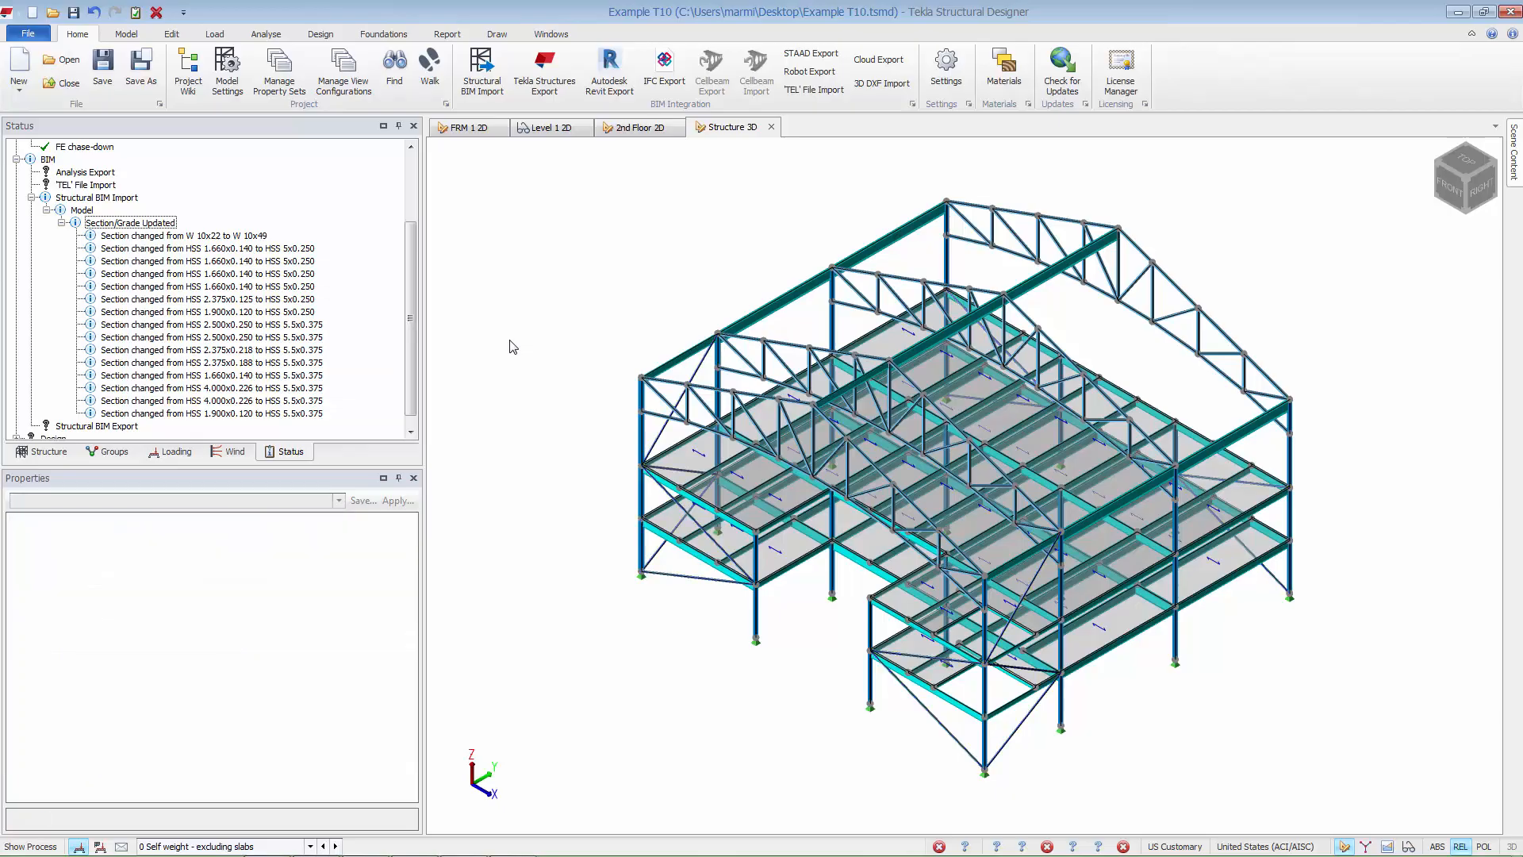